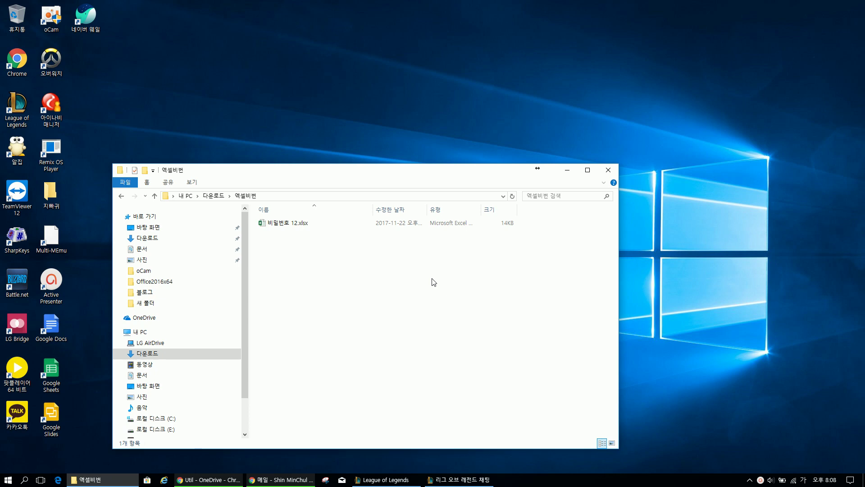
# Step: Launch Excel 2016, dismiss the Office activation wizard, and open a blank workbook in a maximized window
pyautogui.click(25, 481)
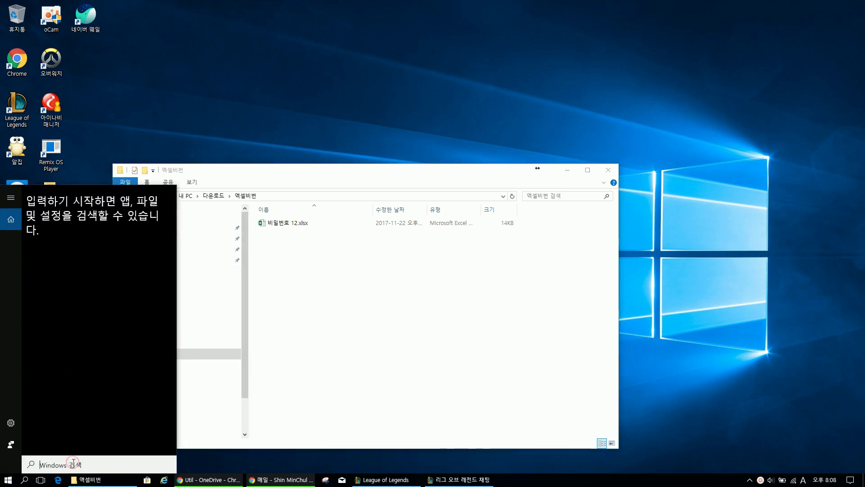
pyautogui.write('e')
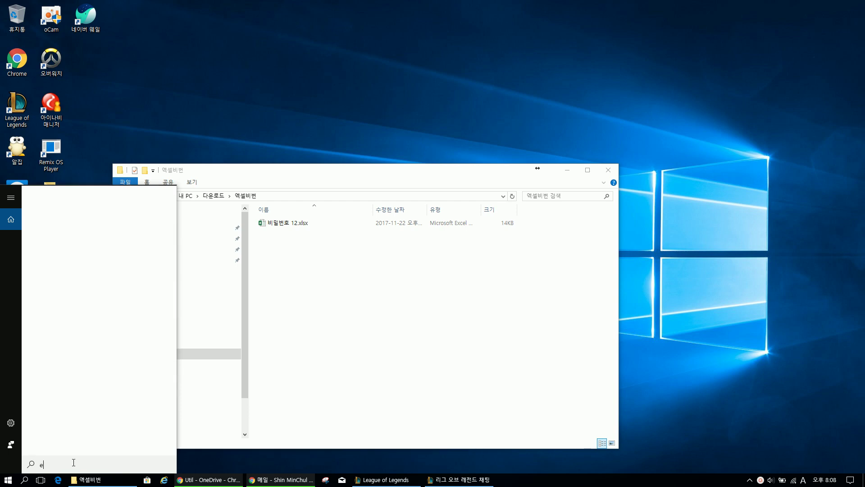
pyautogui.write('x')
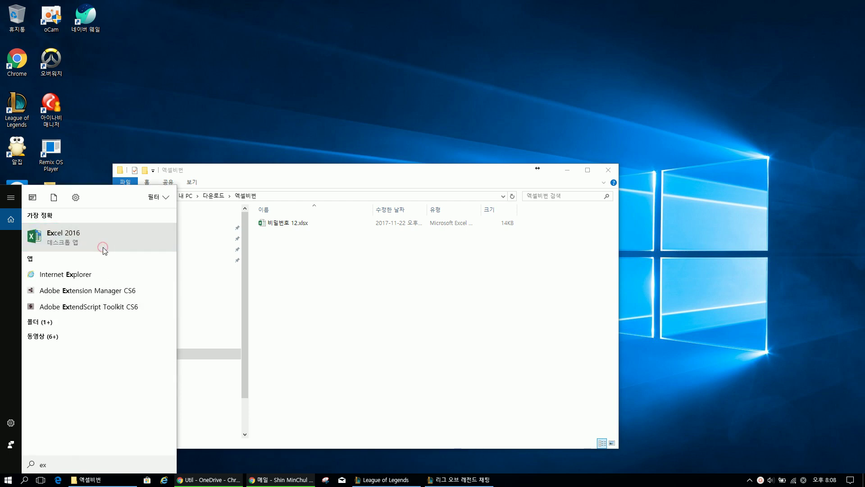
pyautogui.click(103, 249)
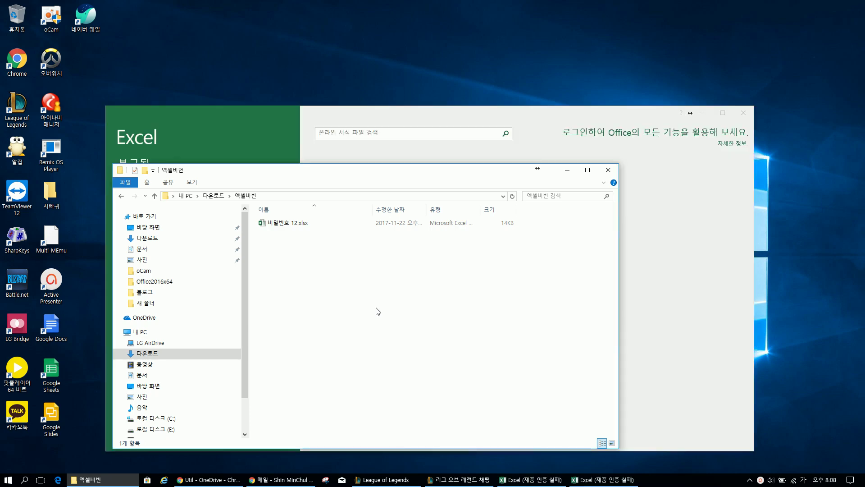
pyautogui.click(632, 118)
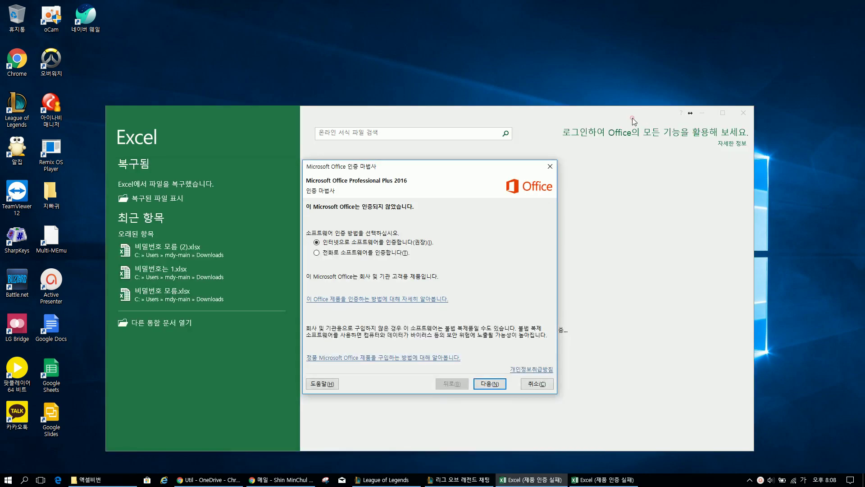
pyautogui.click(537, 384)
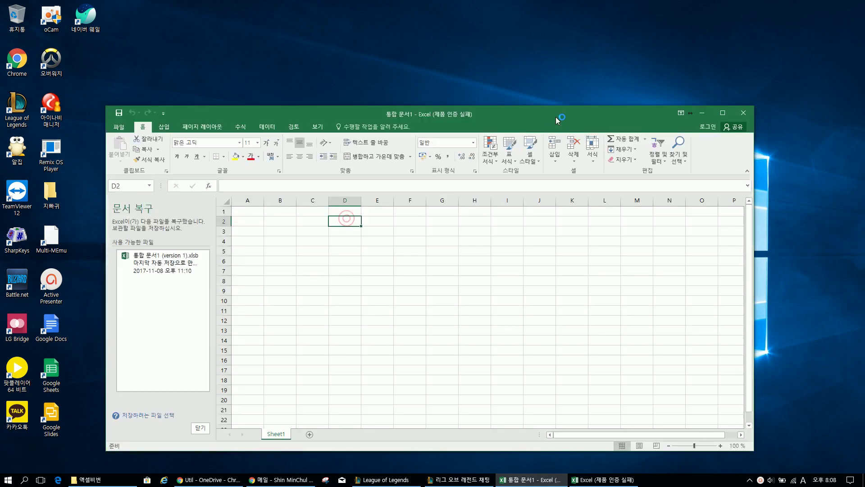
pyautogui.doubleClick(555, 117)
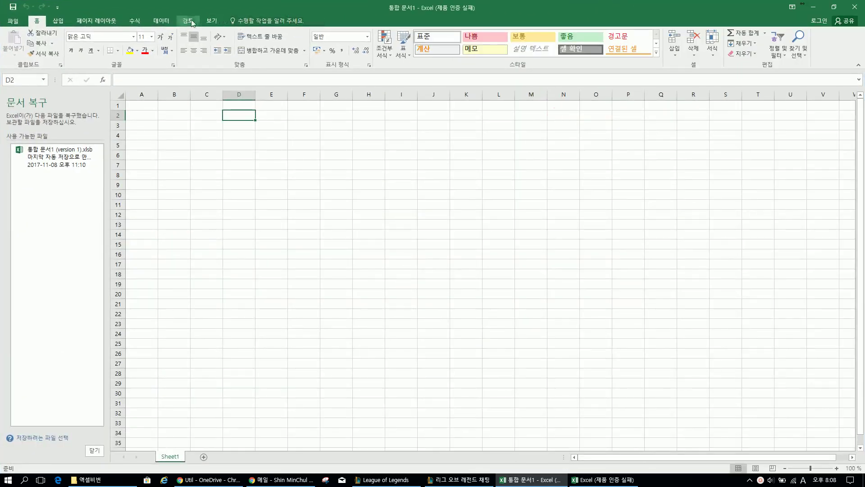
pyautogui.click(151, 21)
pyautogui.click(135, 20)
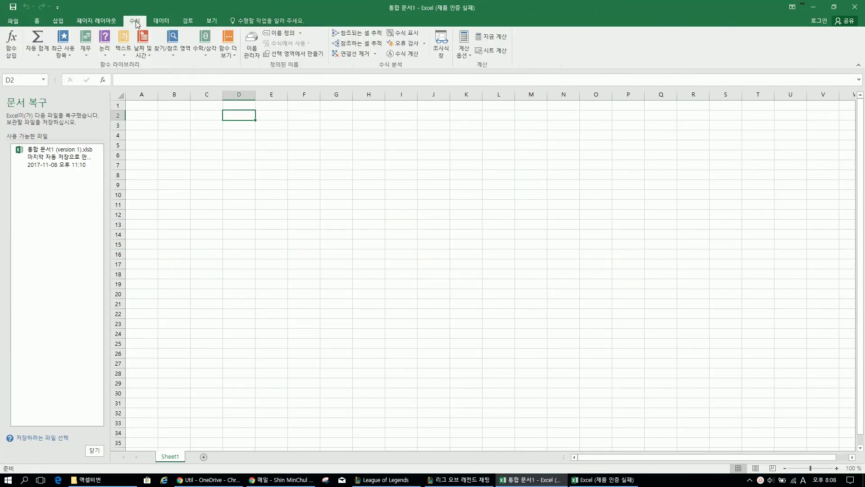
pyautogui.click(186, 20)
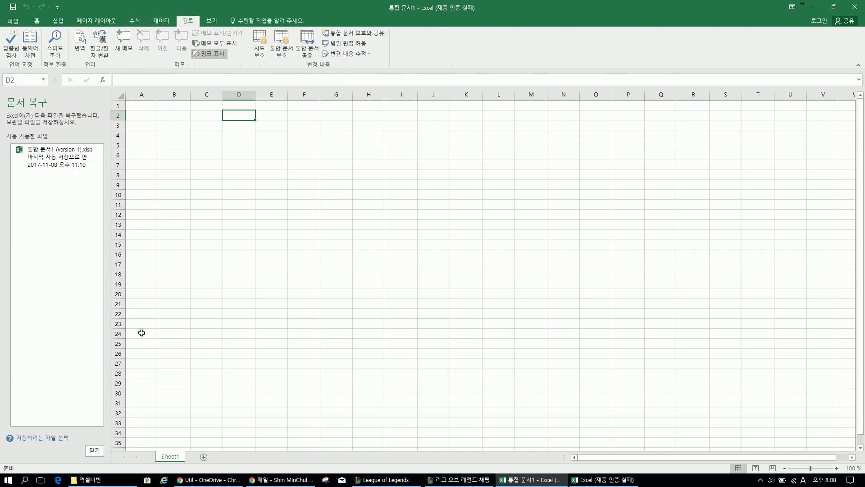
# Step: Close the document recovery list, choosing to remove the recovered file
pyautogui.click(94, 450)
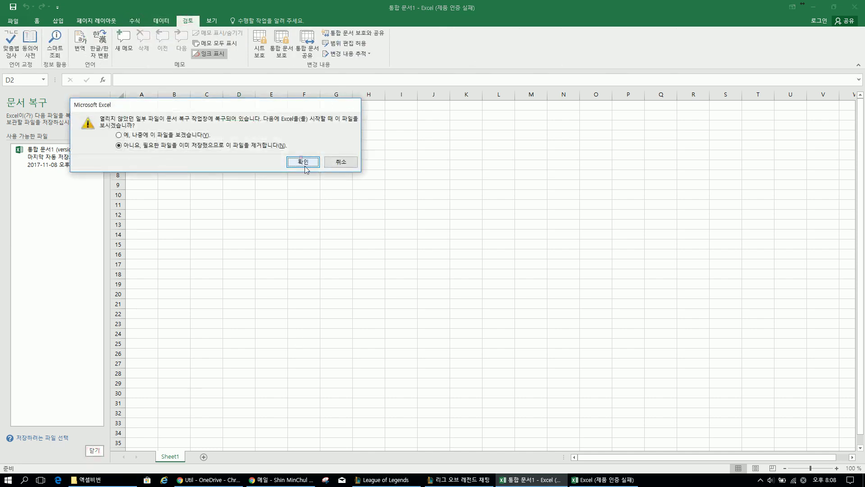
pyautogui.click(301, 160)
pyautogui.click(367, 294)
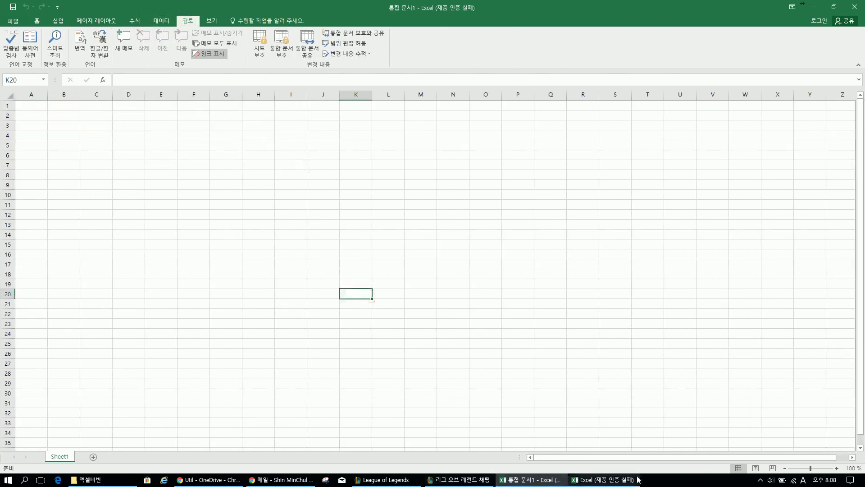
# Step: Dismiss the activation wizard in the second Excel window and close that window
pyautogui.click(612, 481)
pyautogui.click(532, 383)
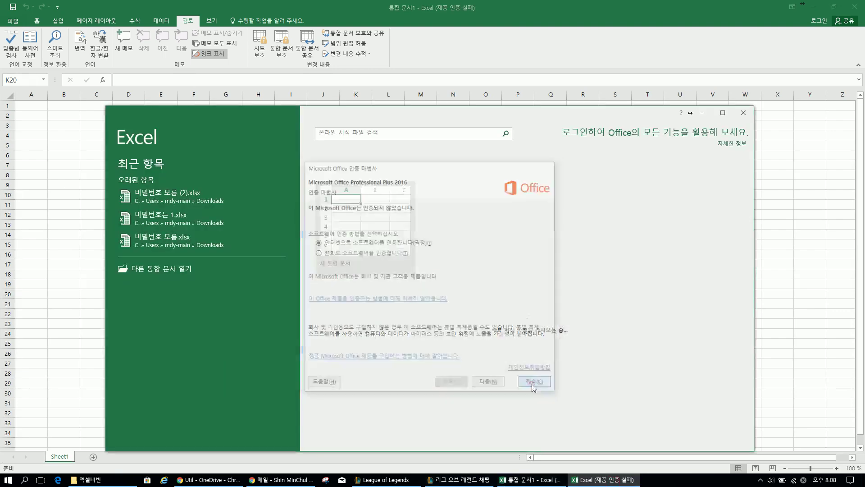
pyautogui.click(743, 112)
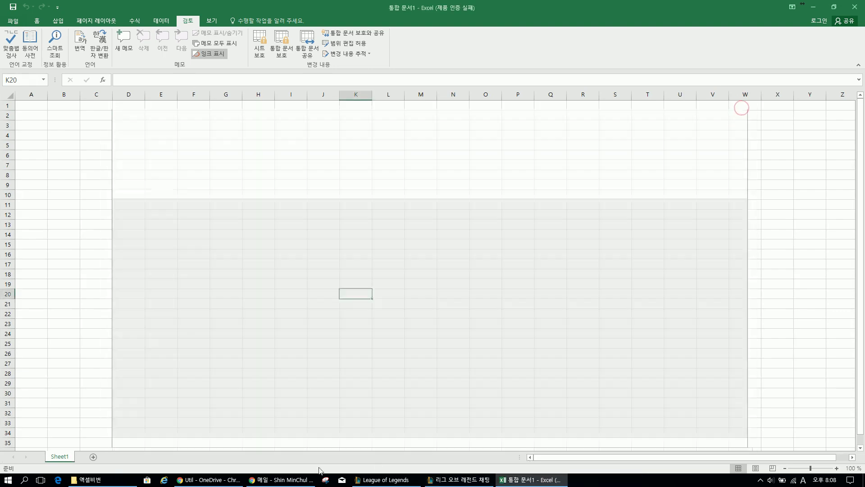
# Step: Switch to the 엑셀비번 folder in File Explorer and duplicate 비밀번호 12.xlsx there
pyautogui.click(107, 482)
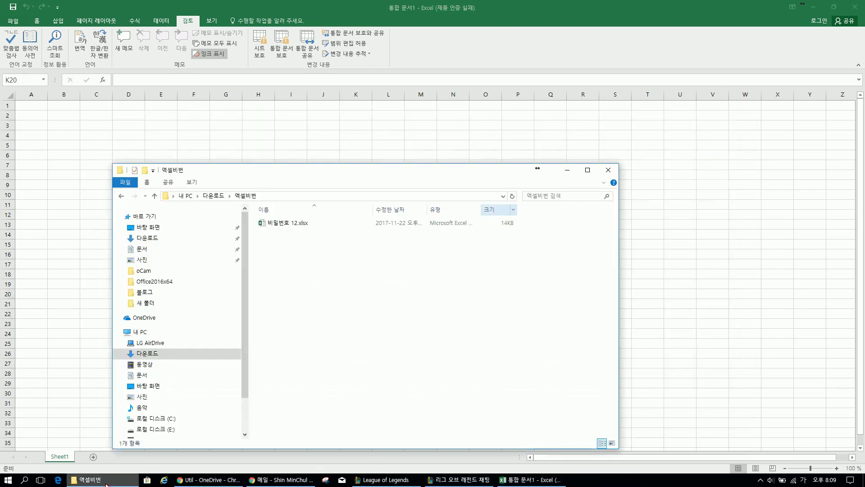
pyautogui.click(292, 222)
pyautogui.hotkey('ctrl', 'c')
pyautogui.hotkey('ctrl', 'v')
# Step: Change the extension of the copied workbook so its name is 비밀번호 12 - 복사본.zip
pyautogui.click(310, 223)
pyautogui.click(319, 223)
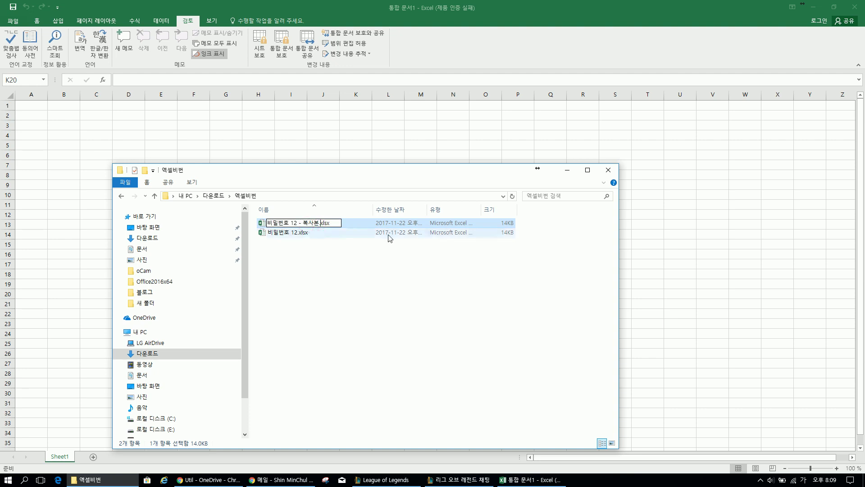
pyautogui.press('BackSpace')
pyautogui.write('zip')
pyautogui.press('Return')
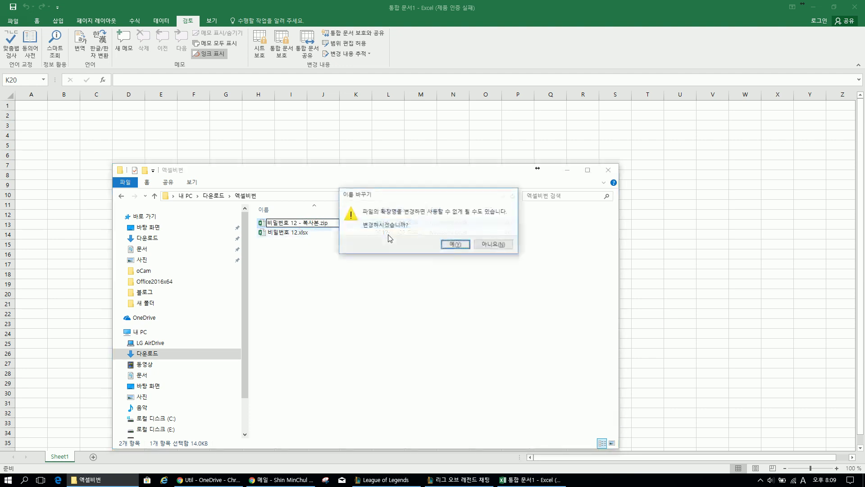
pyautogui.click(455, 244)
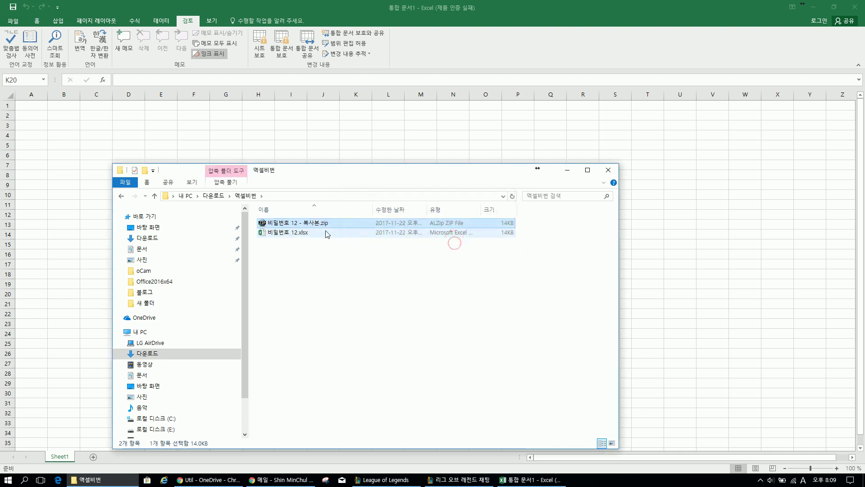
# Step: Try to extract 비밀번호 12 - 복사본.zip with ALZip into a folder of the same name
pyautogui.rightClick(316, 224)
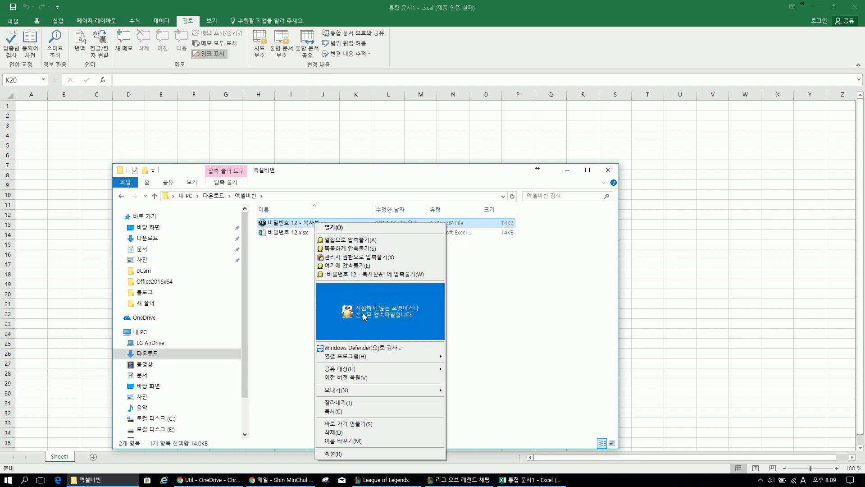
pyautogui.click(371, 274)
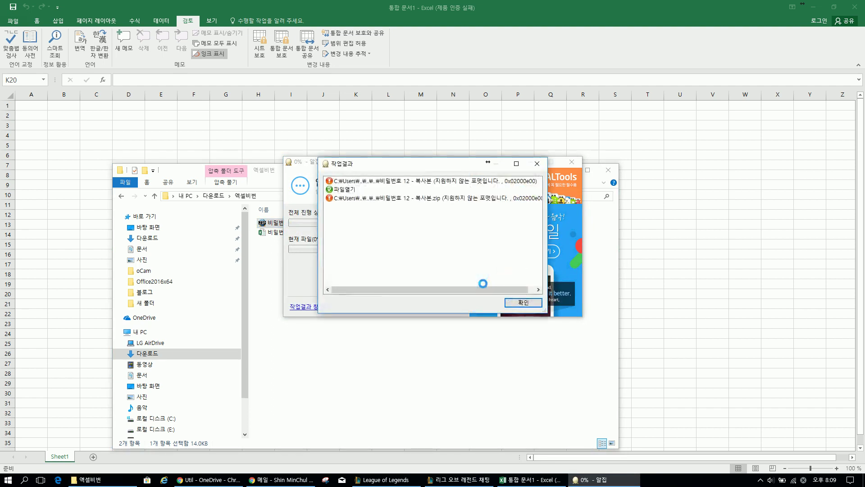
pyautogui.click(523, 303)
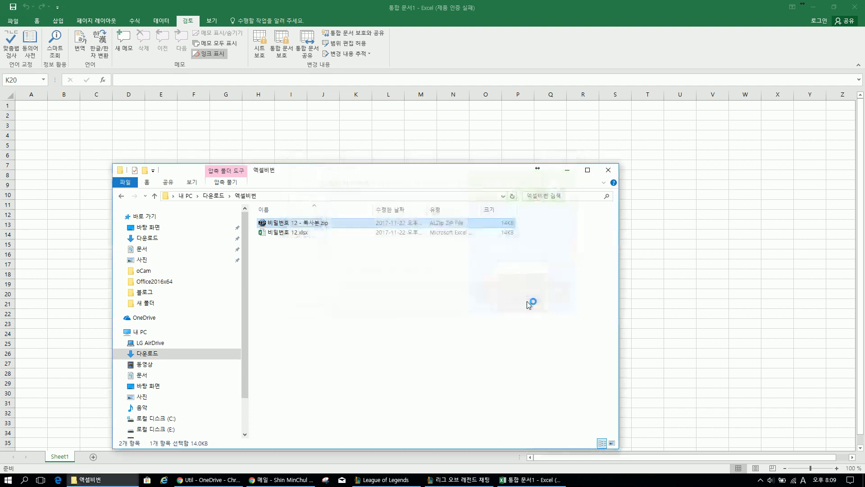
pyautogui.rightClick(318, 224)
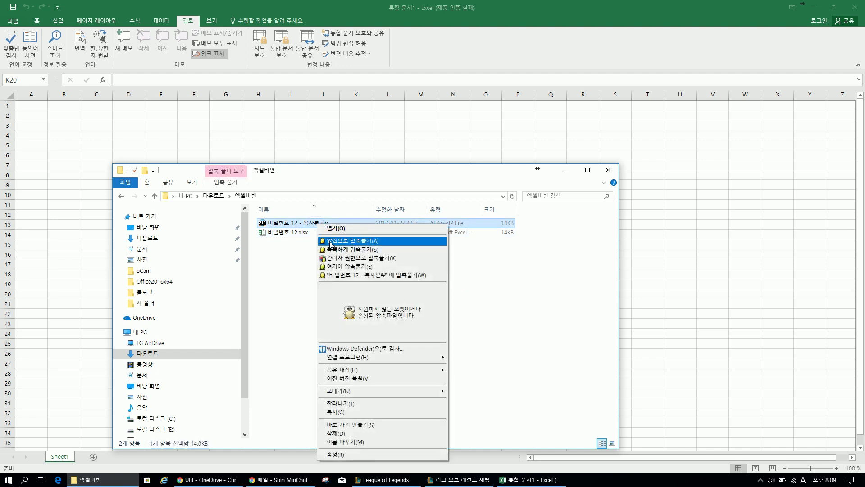
pyautogui.moveTo(389, 356)
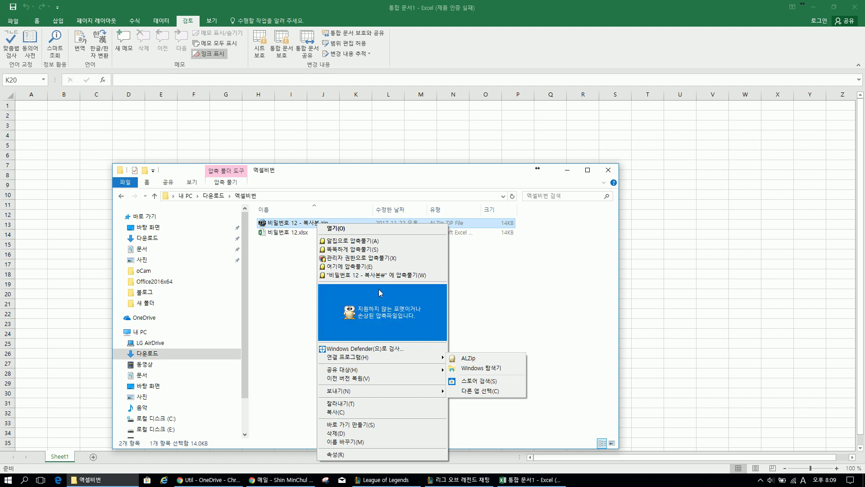
pyautogui.click(548, 284)
# Step: Open 비밀번호 12.xlsx in Excel and enable editing for it
pyautogui.click(284, 234)
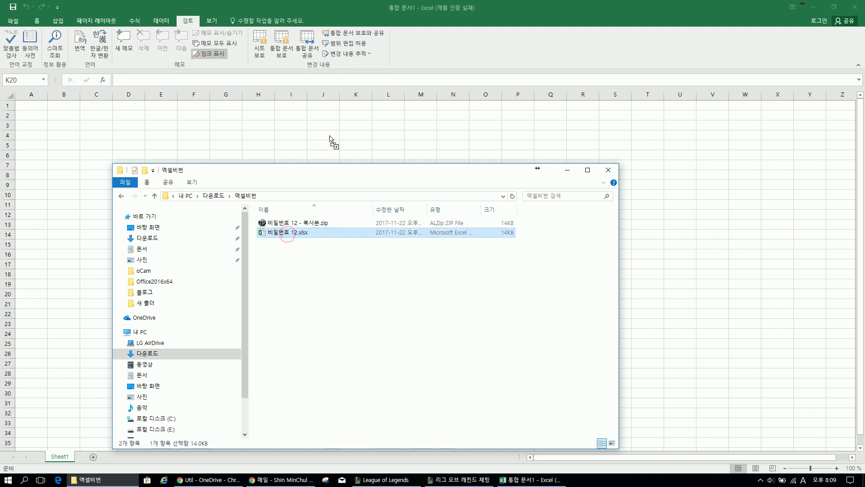
pyautogui.click(415, 139)
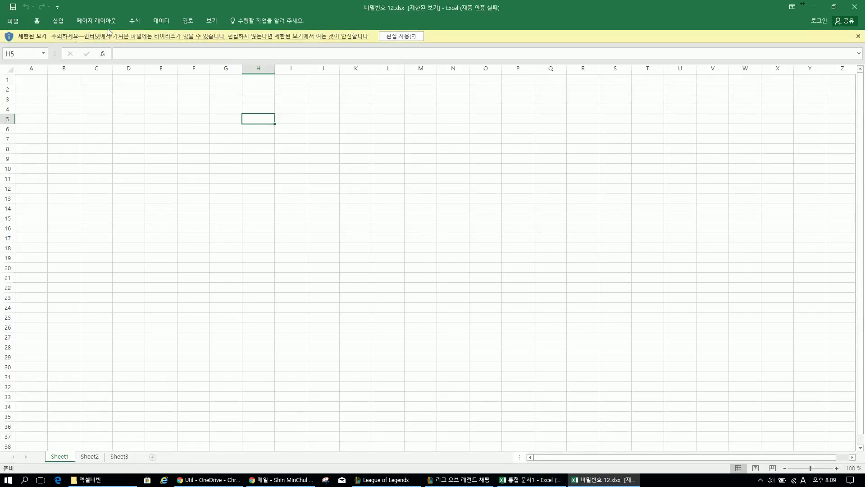
pyautogui.click(396, 38)
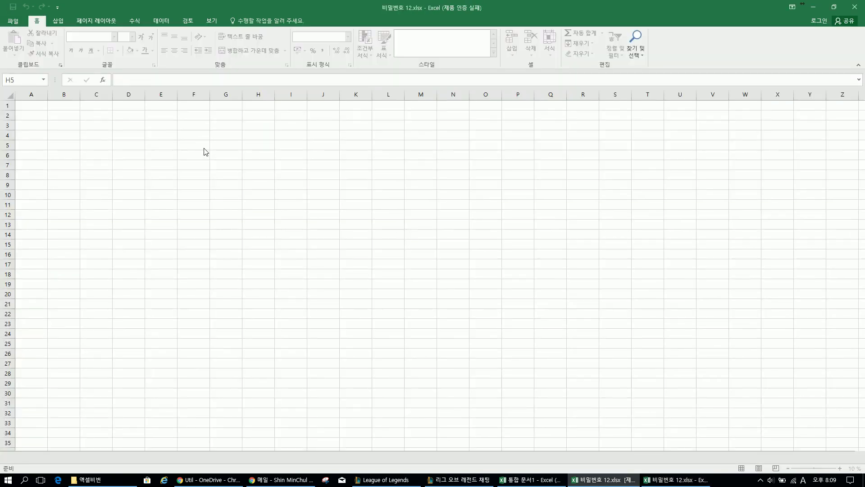
pyautogui.click(178, 146)
pyautogui.click(378, 184)
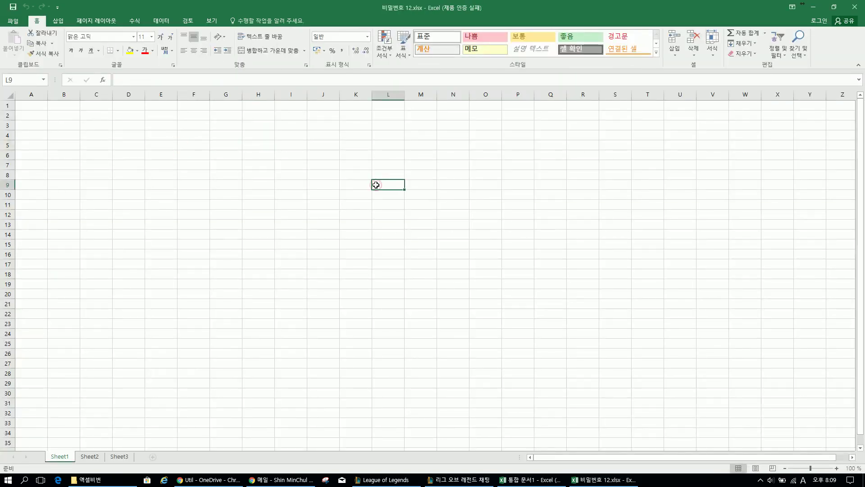
pyautogui.click(218, 166)
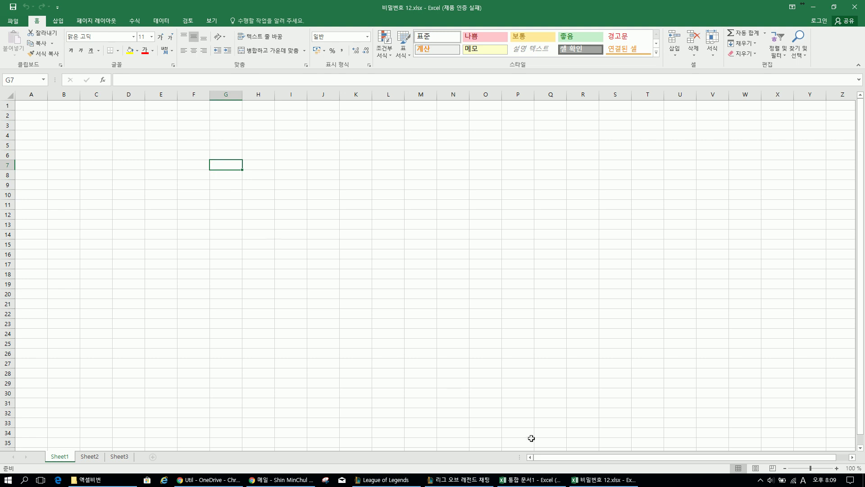
# Step: Close the blank workbook 통합 문서1, leaving 비밀번호 12.xlsx open
pyautogui.click(605, 481)
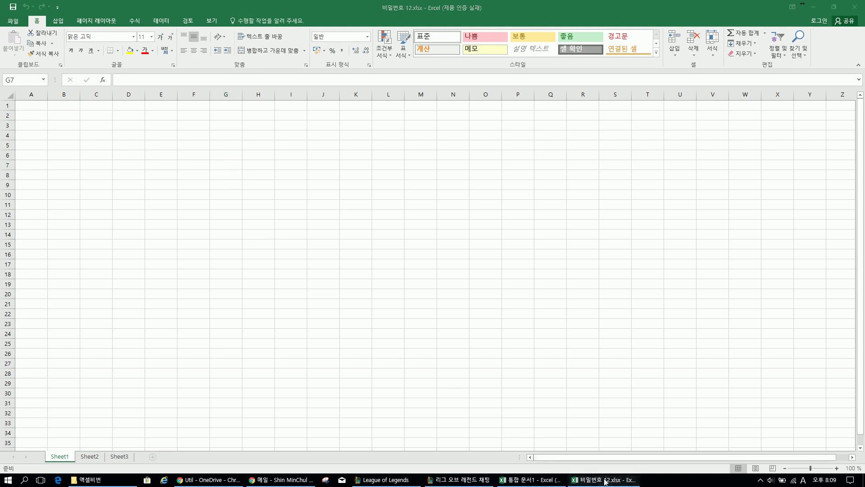
pyautogui.click(535, 480)
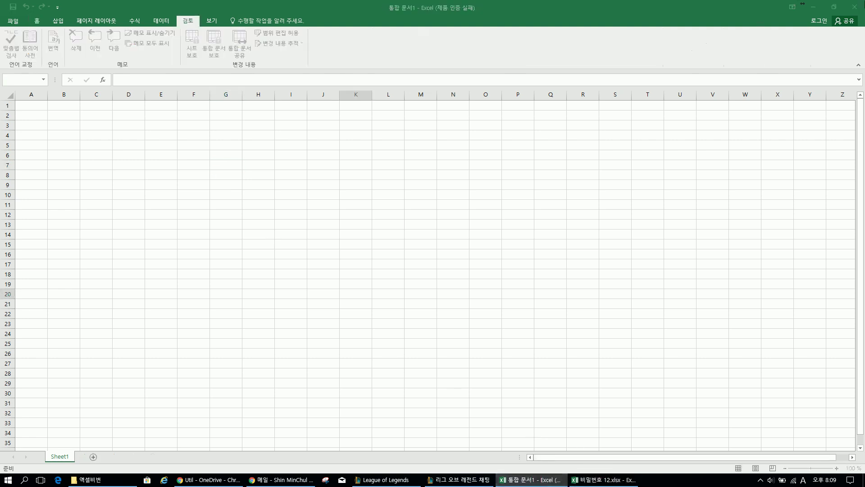
pyautogui.click(855, 9)
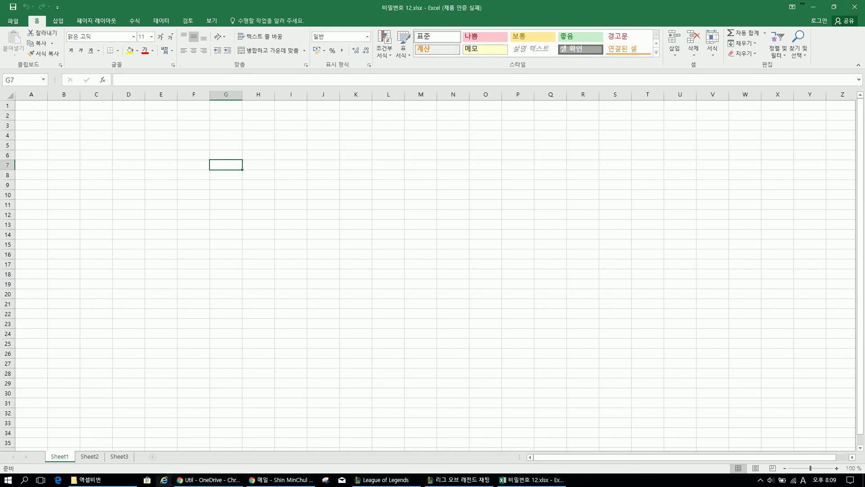
pyautogui.click(88, 480)
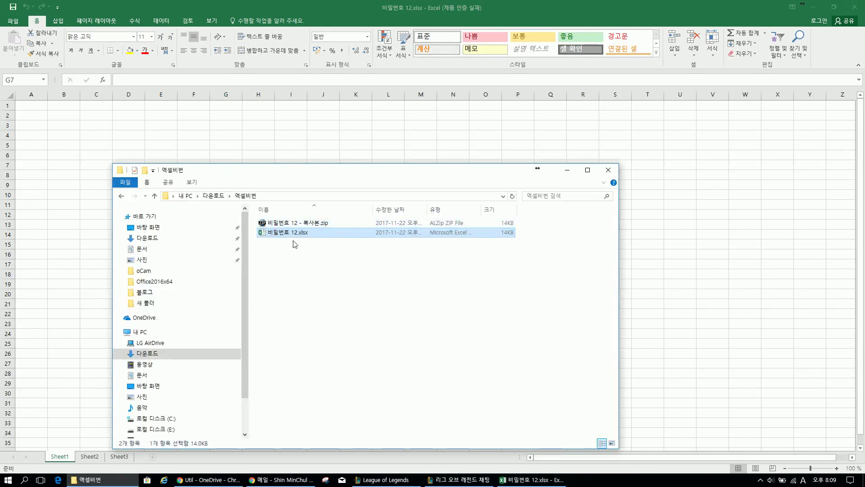
pyautogui.click(319, 224)
pyautogui.rightClick(318, 225)
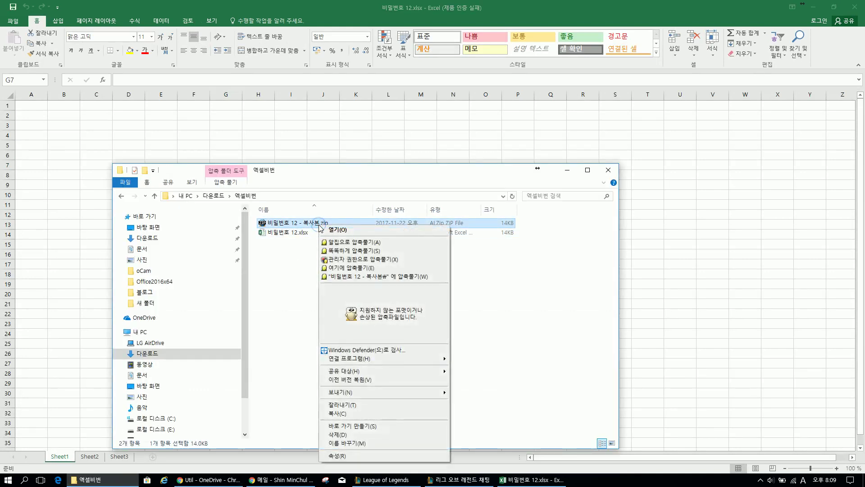
pyautogui.click(286, 270)
pyautogui.click(290, 144)
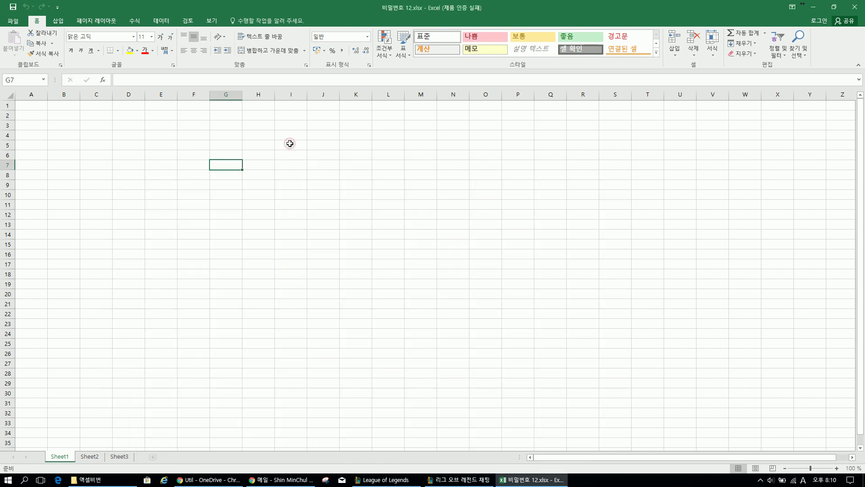
# Step: Save the workbook under the new name 비밀번호 12 - 다른이름으로 저장.xlsx in the same folder
pyautogui.press('F12')
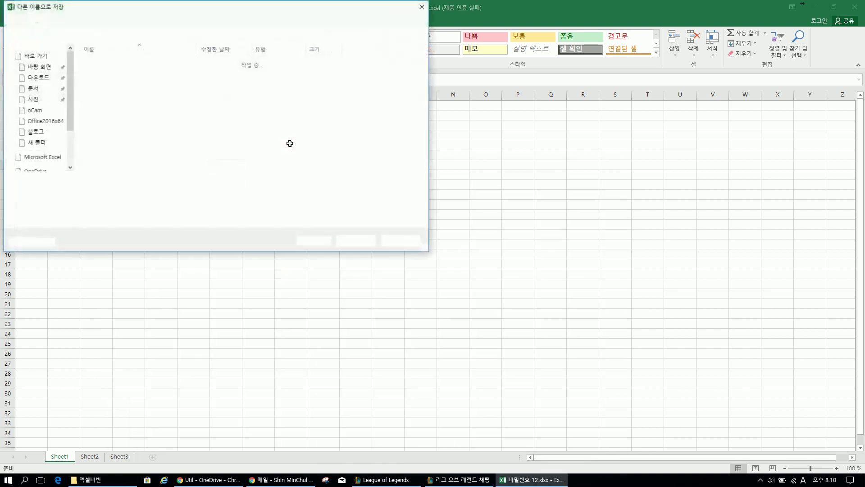
pyautogui.click(91, 180)
pyautogui.write('- .xlsx')
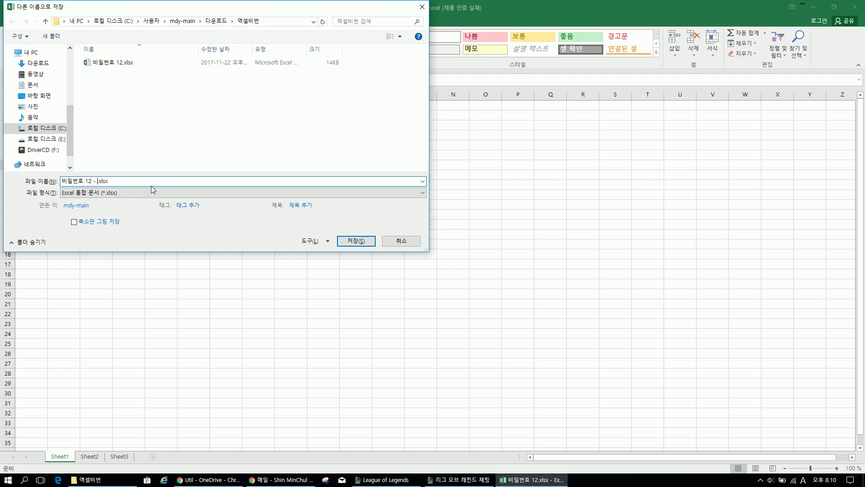
pyautogui.press('Hangul')
pyautogui.write('다른이름으로 저장')
pyautogui.press('Return')
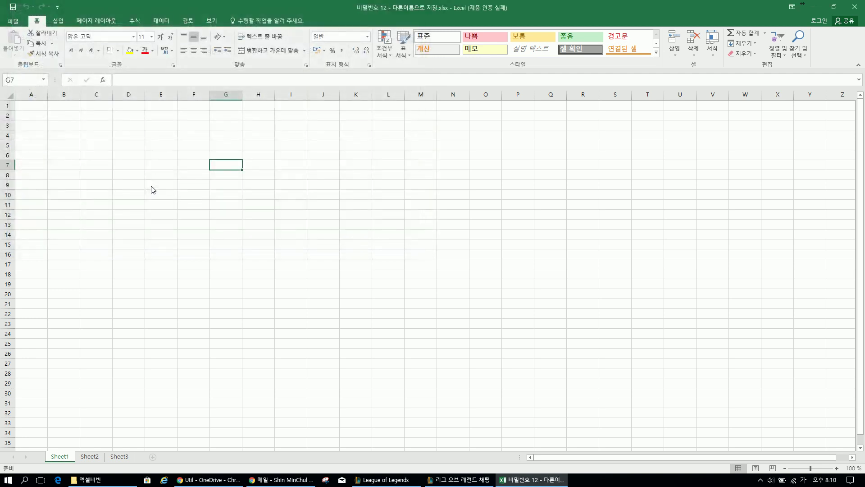
pyautogui.click(399, 216)
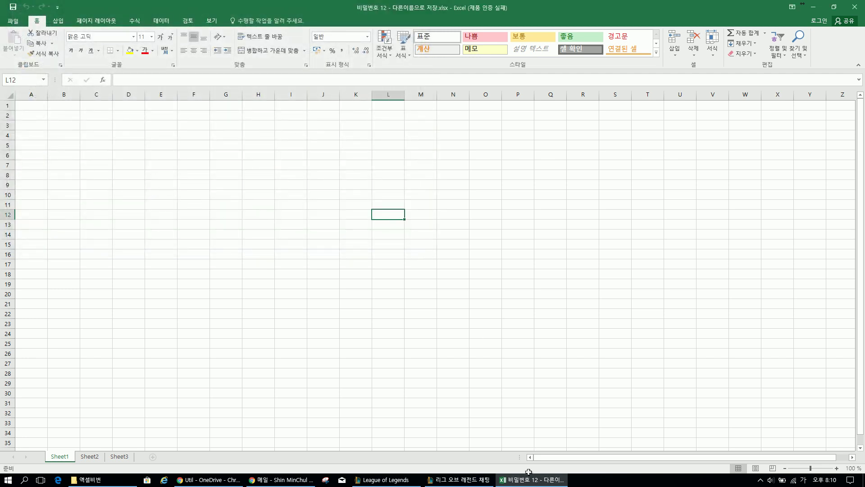
# Step: Switch to File Explorer and duplicate 비밀번호 12 - 다른이름으로 저장.xlsx in the 엑셀비번 folder
pyautogui.click(133, 481)
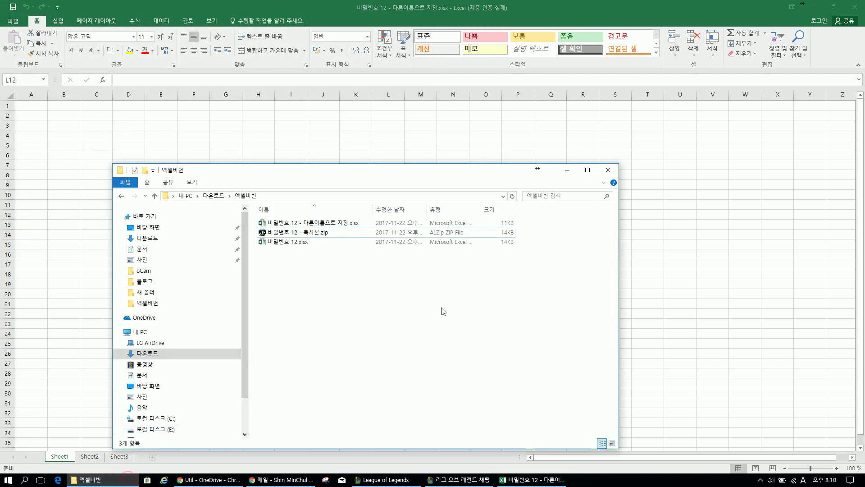
pyautogui.click(354, 224)
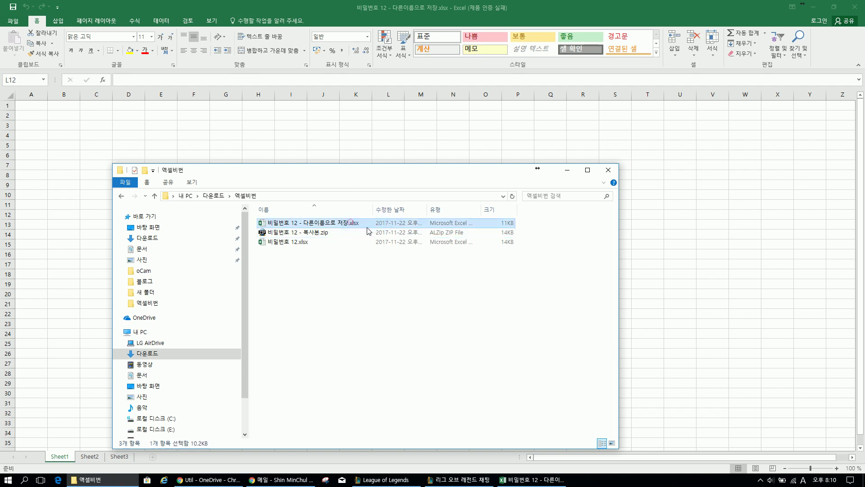
pyautogui.hotkey('ctrl', 'c')
pyautogui.hotkey('ctrl', 'v')
# Step: Change the duplicate's extension so its name is 비밀번호 12 - 다른이름으로 저장 - 복사본.zip
pyautogui.press('F2')
pyautogui.click(371, 223)
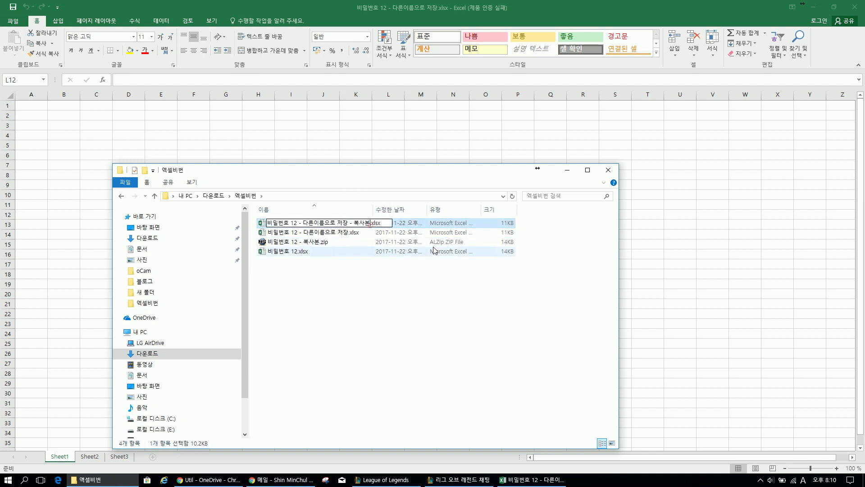
pyautogui.hotkey('shift', 'Right')
pyautogui.write('zip')
pyautogui.press('Return')
pyautogui.press('Return')
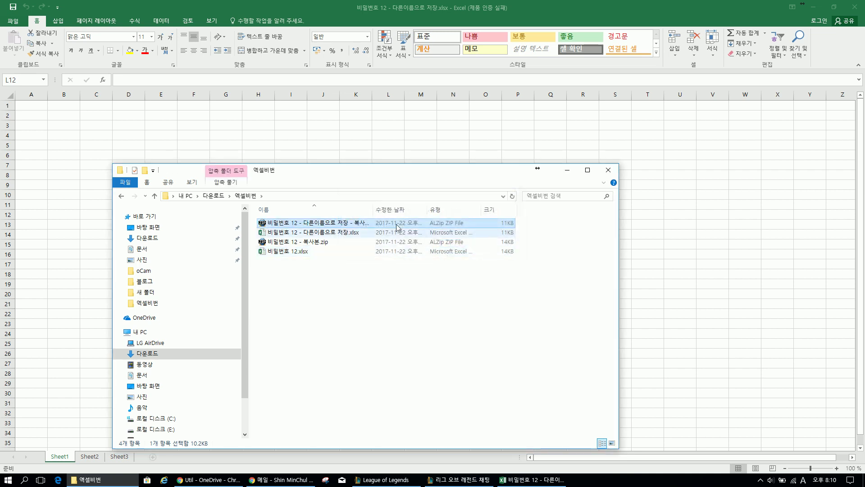
# Step: Extract 비밀번호 12 - 다른이름으로 저장 - 복사본.zip with ALZip into a folder of the same name, and decline the ALTools licence terms
pyautogui.rightClick(346, 223)
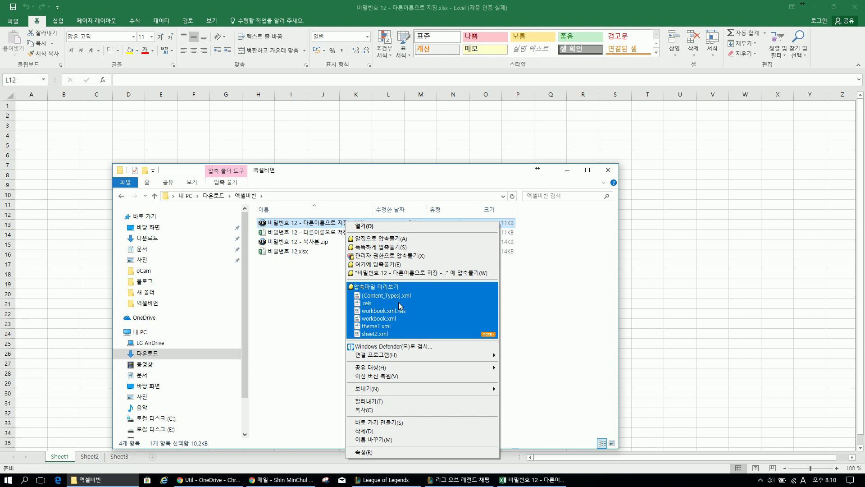
pyautogui.click(406, 272)
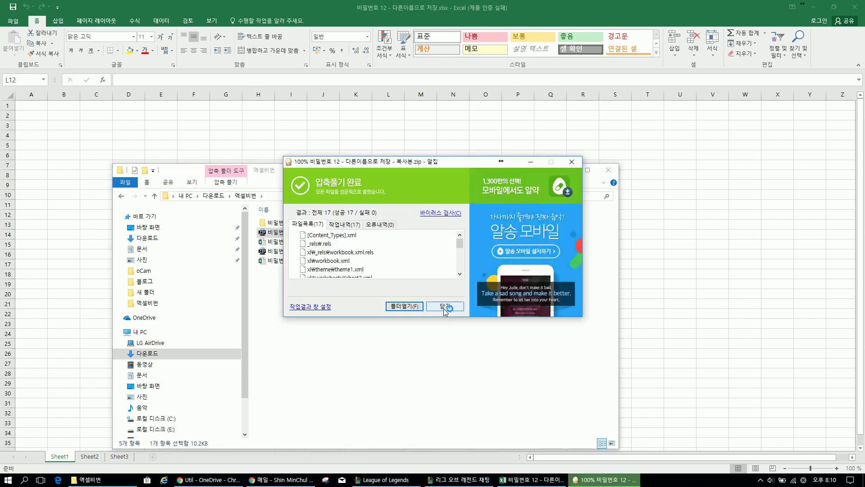
pyautogui.click(444, 308)
pyautogui.click(459, 296)
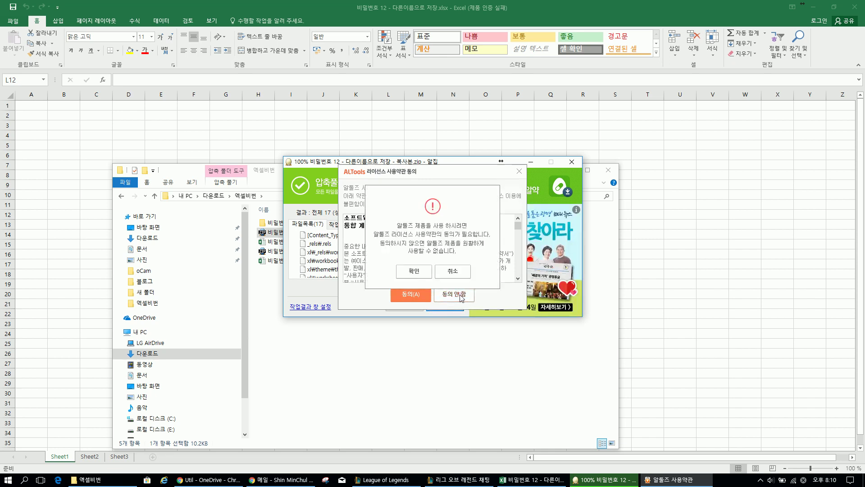
pyautogui.click(413, 271)
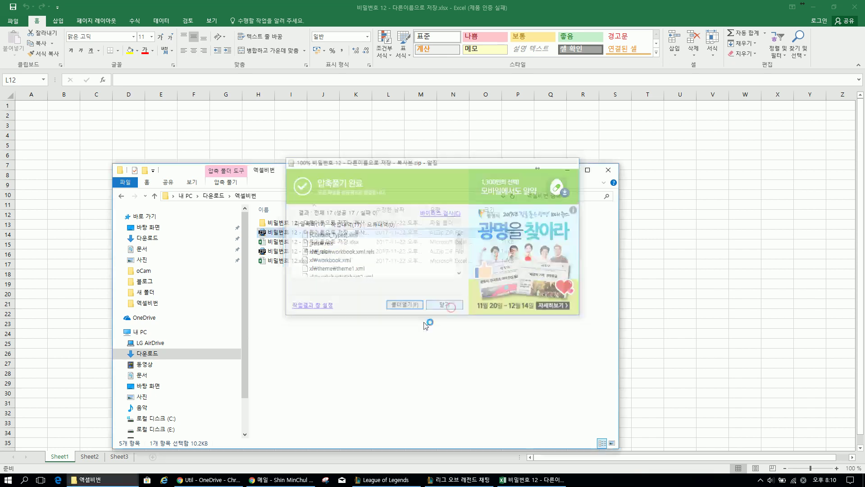
# Step: Fit the name column to the file names and open the xl folder inside the extracted 비밀번호 12 - 다른이름으로 저장 - 복사본 folder
pyautogui.click(372, 294)
pyautogui.doubleClick(374, 211)
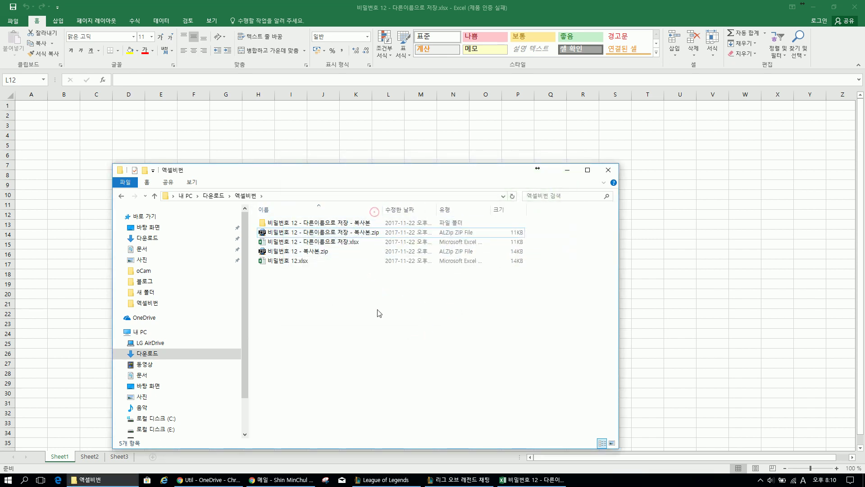
pyautogui.press('Up')
pyautogui.press('Return')
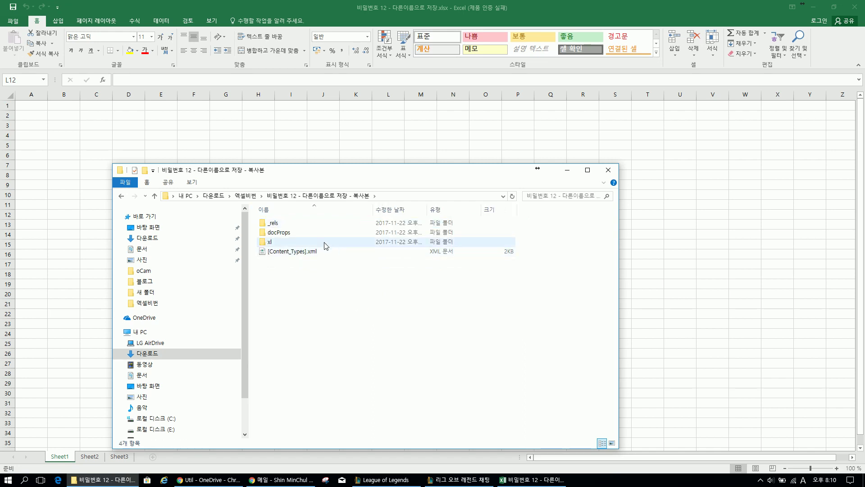
pyautogui.doubleClick(279, 243)
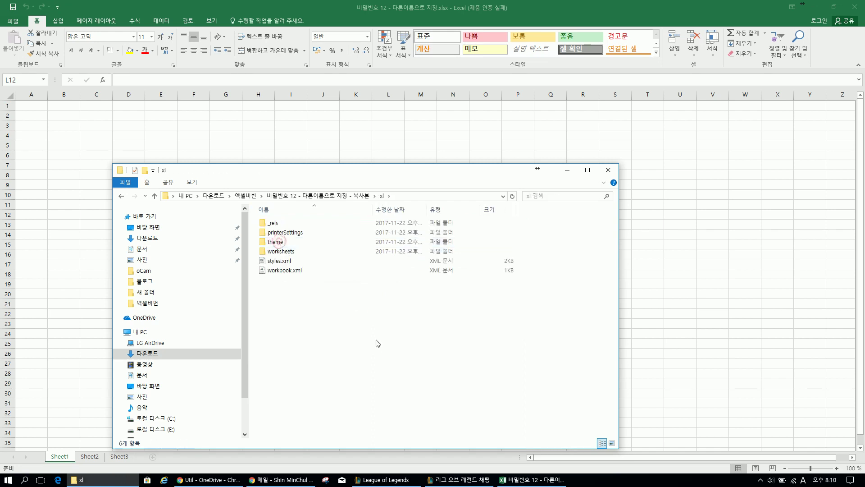
# Step: Open workbook.xml from the xl folder in Notepad
pyautogui.click(295, 271)
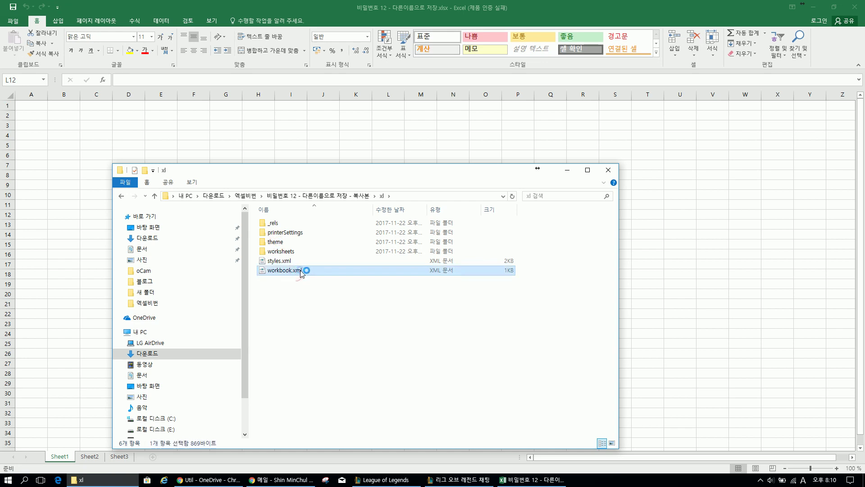
pyautogui.rightClick(300, 271)
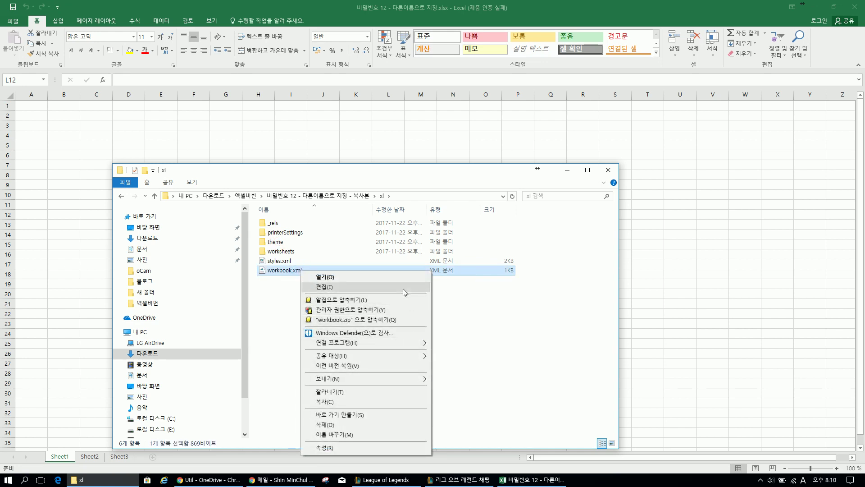
pyautogui.moveTo(404, 344)
pyautogui.click(469, 384)
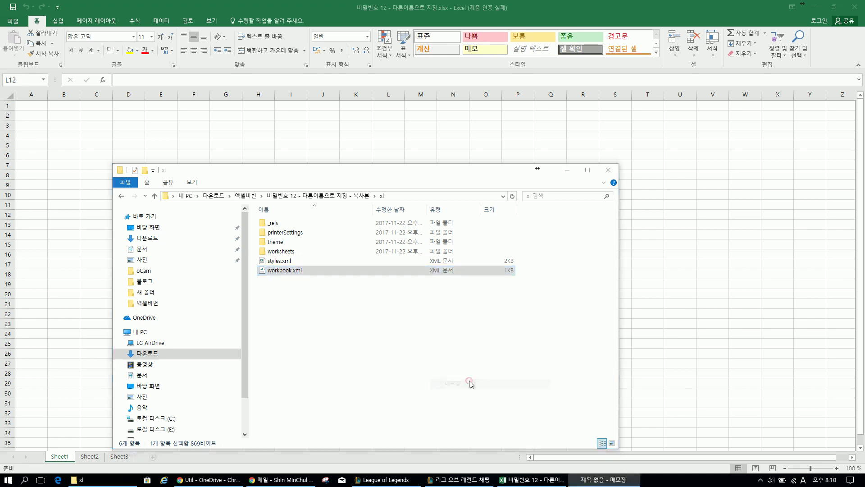
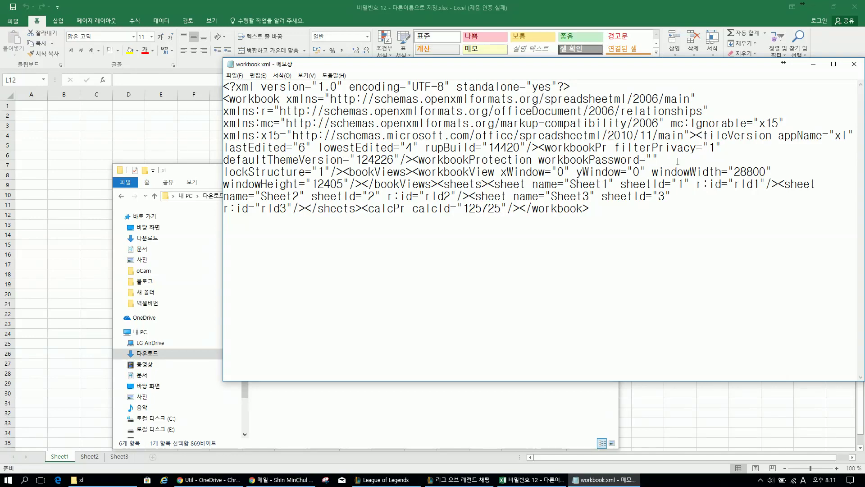
# Step: Close workbook.xml, saving the change that empties its workbookPassword value, and return to the 엑셀비번 folder
pyautogui.click(854, 63)
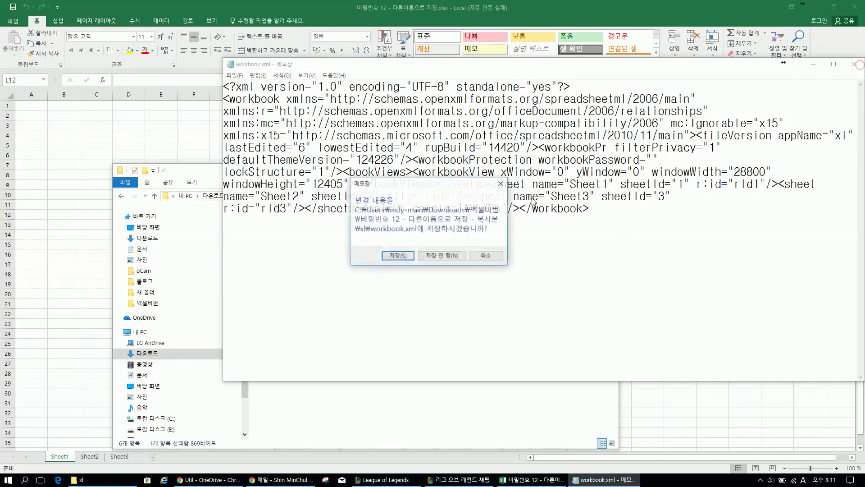
pyautogui.click(399, 255)
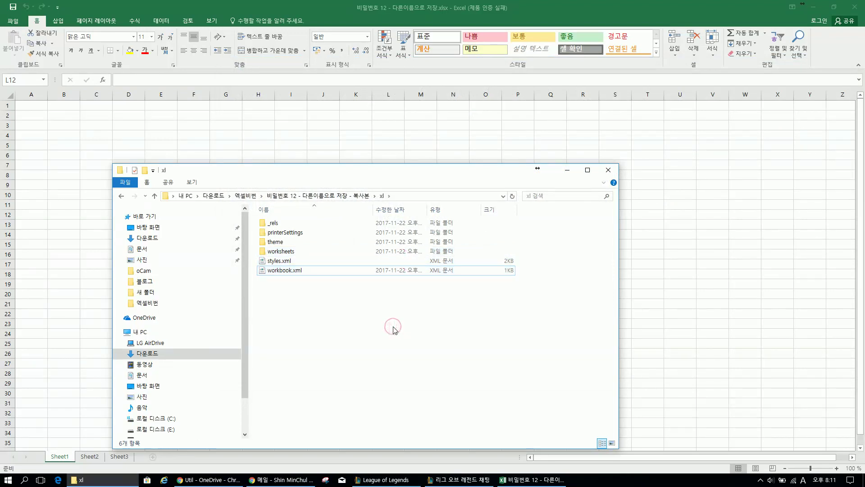
pyautogui.click(362, 193)
pyautogui.click(235, 198)
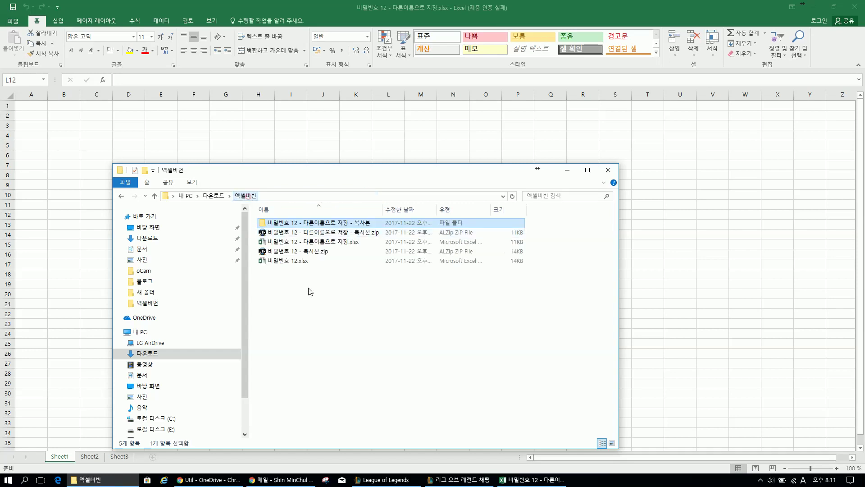
# Step: Compress the 비밀번호 12 - 다른이름으로 저장 - 복사본 folder into a zip with ALZip, and fit the name column to the file names
pyautogui.rightClick(346, 224)
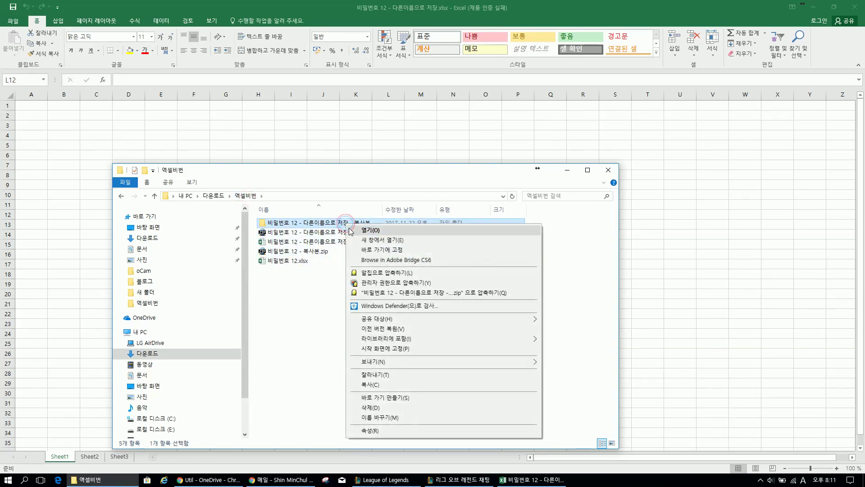
pyautogui.click(386, 292)
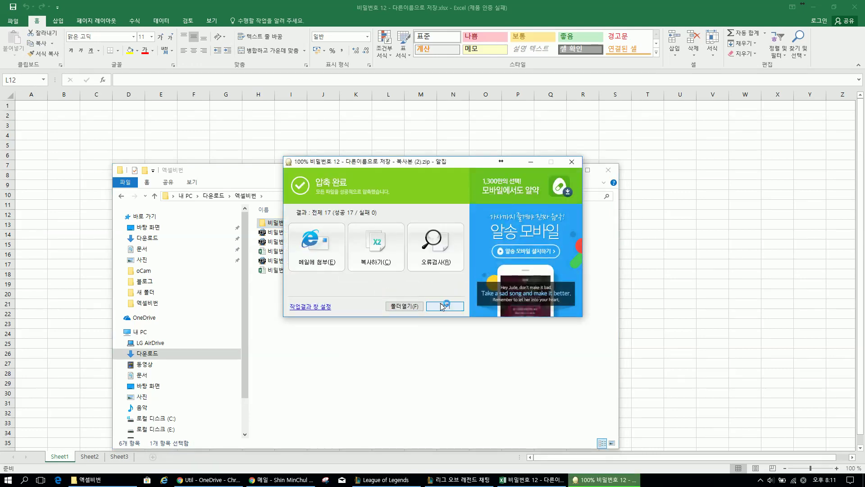
pyautogui.click(445, 306)
pyautogui.click(409, 303)
pyautogui.moveTo(385, 212); pyautogui.dragTo(393, 211)
# Step: Change the new archive's extension so its name is 비밀번호 12 - 다른이름으로 저장 - 복사본 (2).xlsx, and refit the name column
pyautogui.click(374, 233)
pyautogui.press('F2')
pyautogui.press('Return')
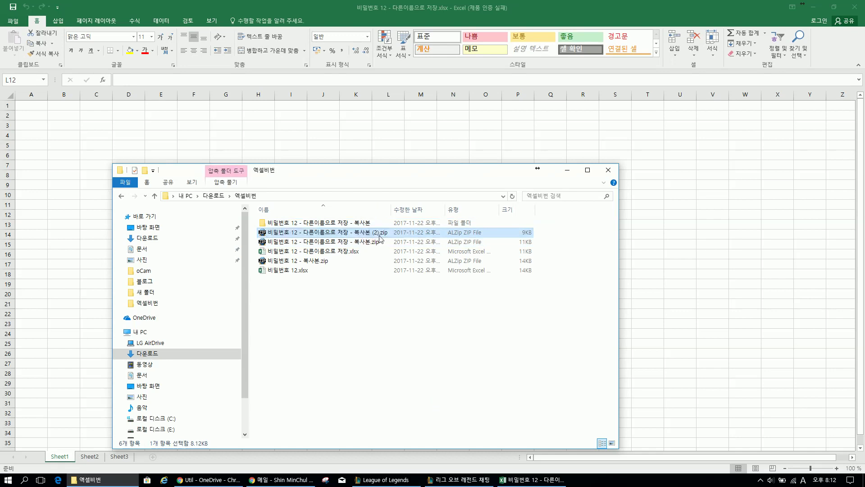
pyautogui.click(380, 234)
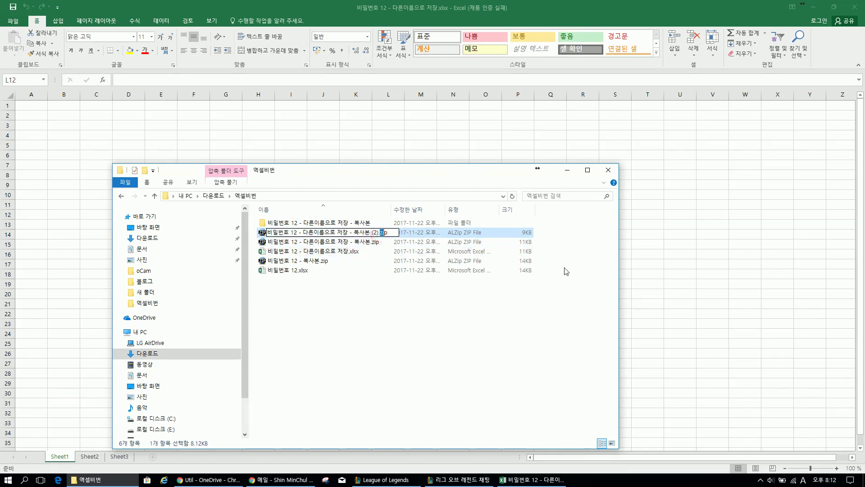
pyautogui.write('zlsx')
pyautogui.press('Return')
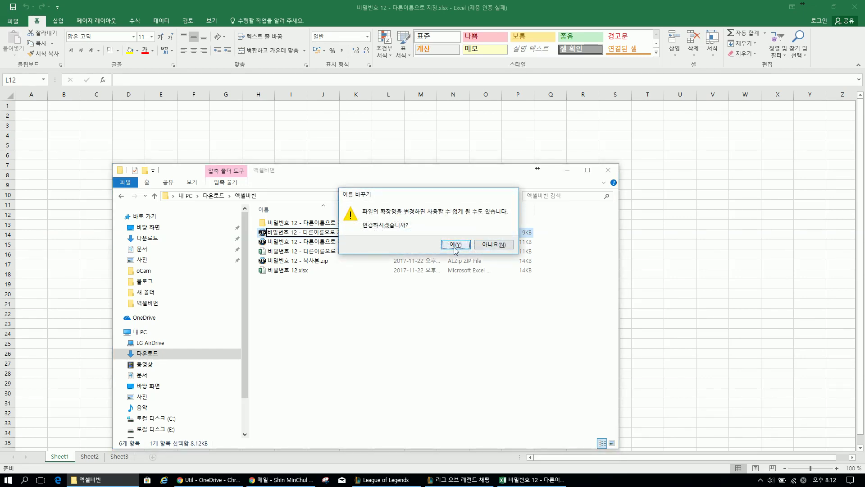
pyautogui.press('Return')
pyautogui.click(379, 295)
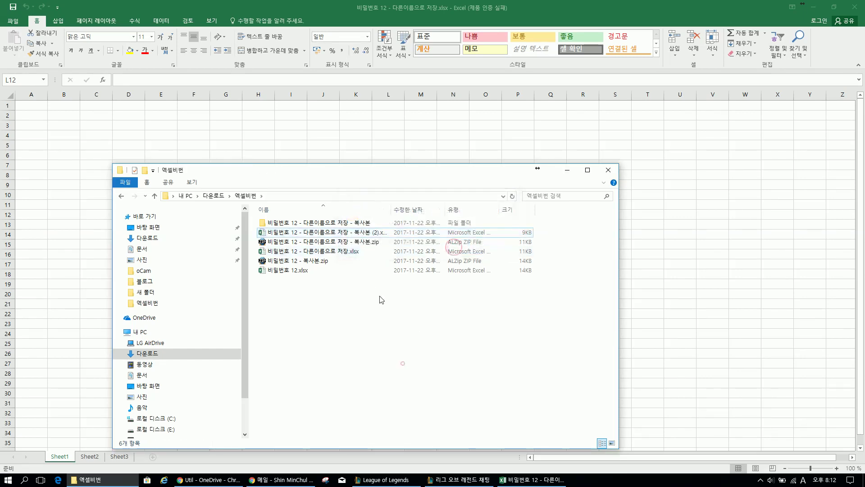
pyautogui.doubleClick(393, 210)
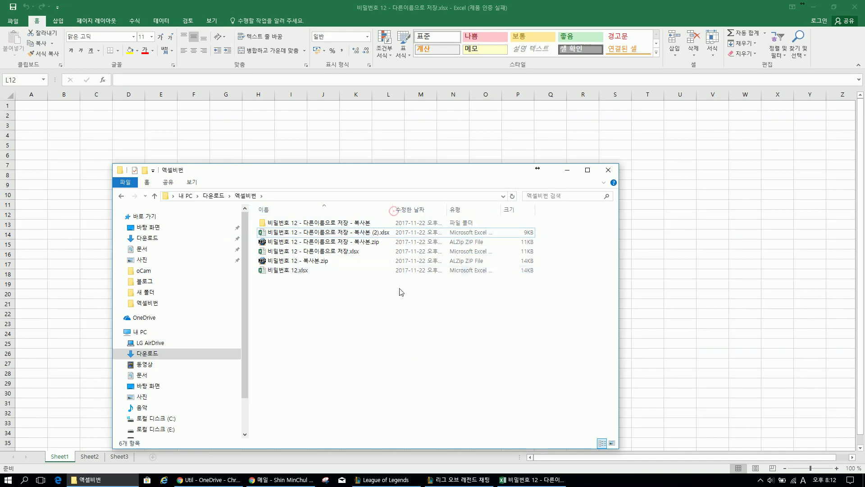
# Step: Replace the 2 in the new xlsx file's name with 비밀번호해제, and widen the name column to fit
pyautogui.click(378, 233)
pyautogui.click(381, 232)
pyautogui.write('ql')
pyautogui.press('BackSpace')
pyautogui.press('BackSpace')
pyautogui.press('Hangul')
pyautogui.write('비밀')
pyautogui.write('번호해제')
pyautogui.press('Return')
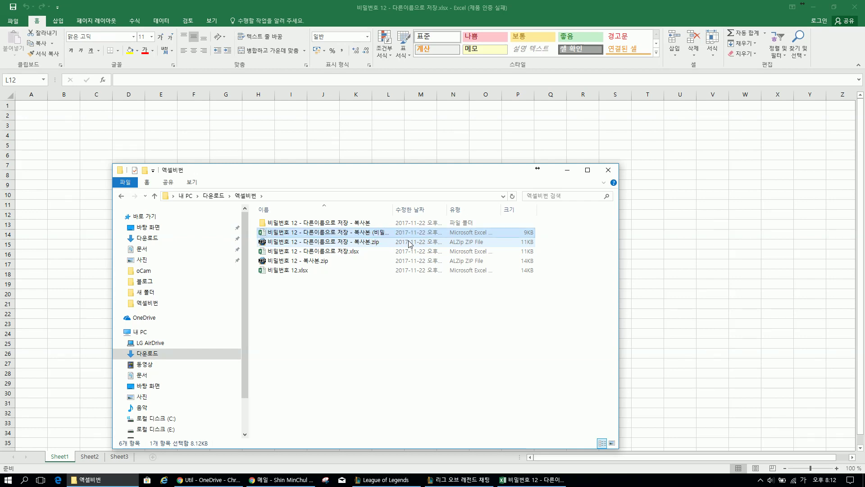
pyautogui.doubleClick(395, 208)
pyautogui.click(369, 248)
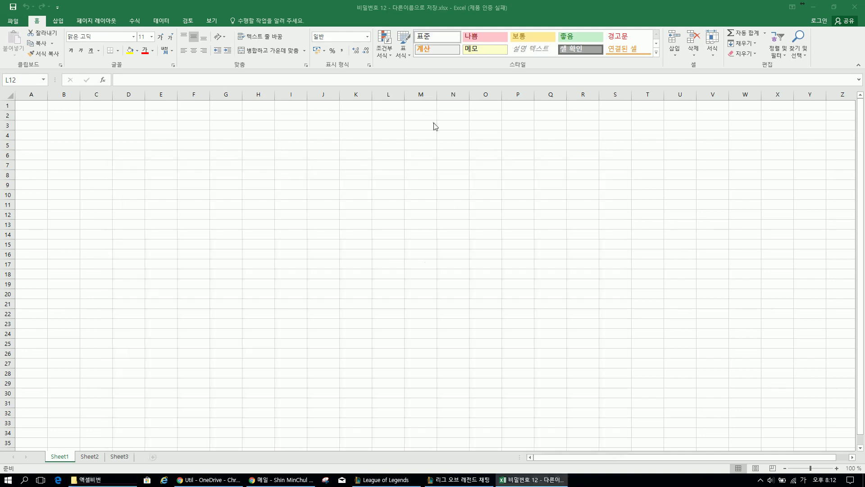
# Step: Try to unprotect the structure of 비밀번호 12 - 다른이름으로 저장.xlsx in Excel with a blank password, and reopen the unprotect dialog
pyautogui.click(160, 21)
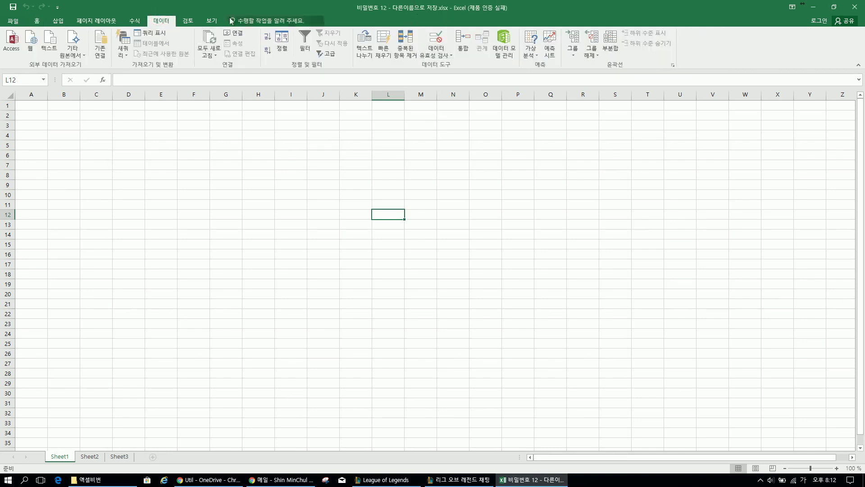
pyautogui.click(185, 21)
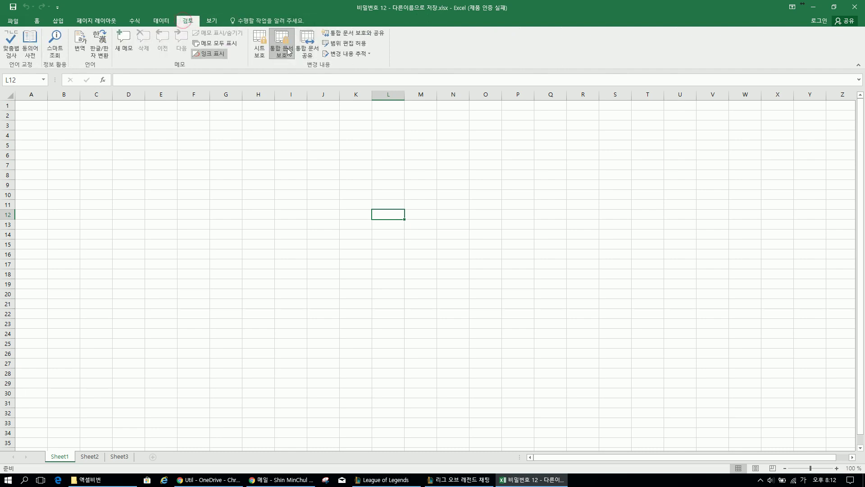
pyautogui.click(288, 51)
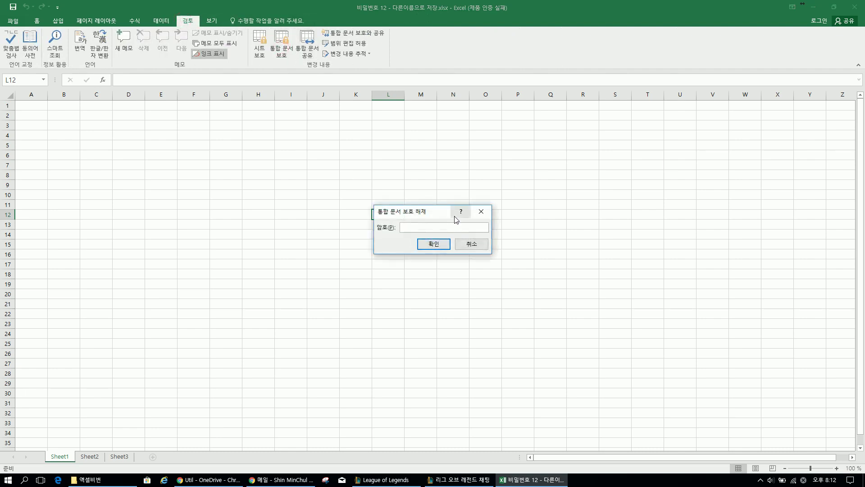
pyautogui.press('Return')
pyautogui.press('Return')
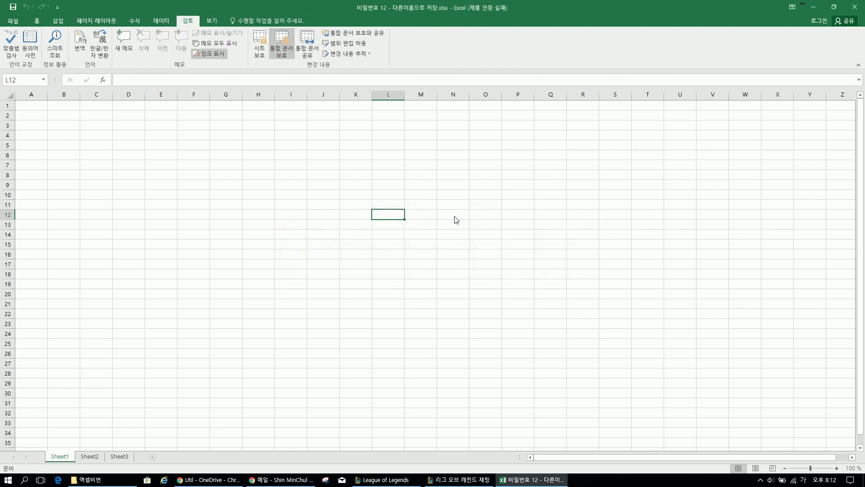
pyautogui.click(282, 45)
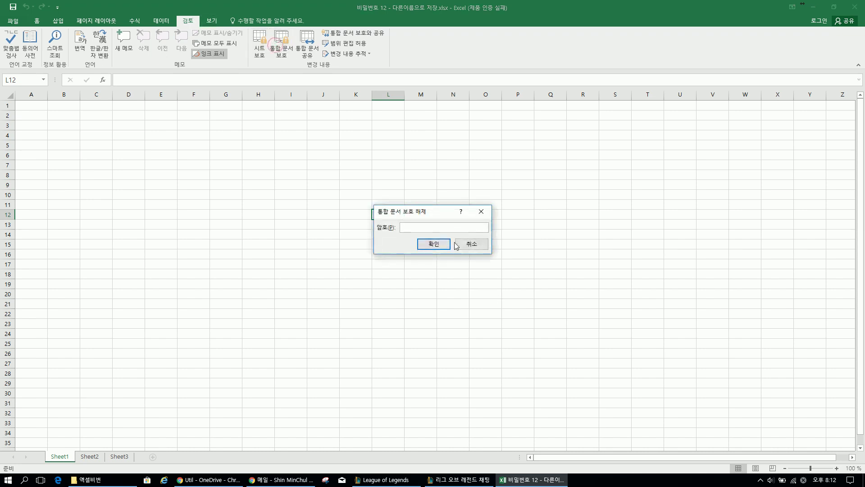
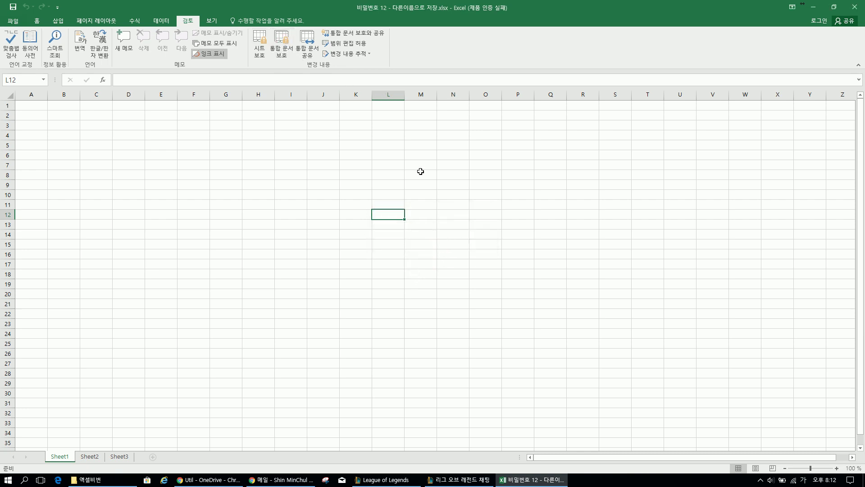
# Step: Close the protected workbook without saving, and open the rebuilt 비밀번호 12 - 다른이름으로 저장 - 복사본 xlsx file, skipping Office activation
pyautogui.click(853, 13)
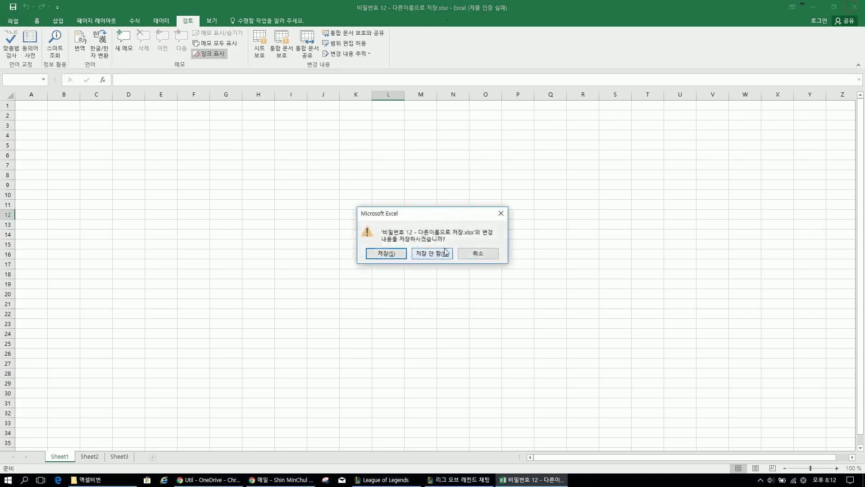
pyautogui.click(433, 252)
pyautogui.click(383, 231)
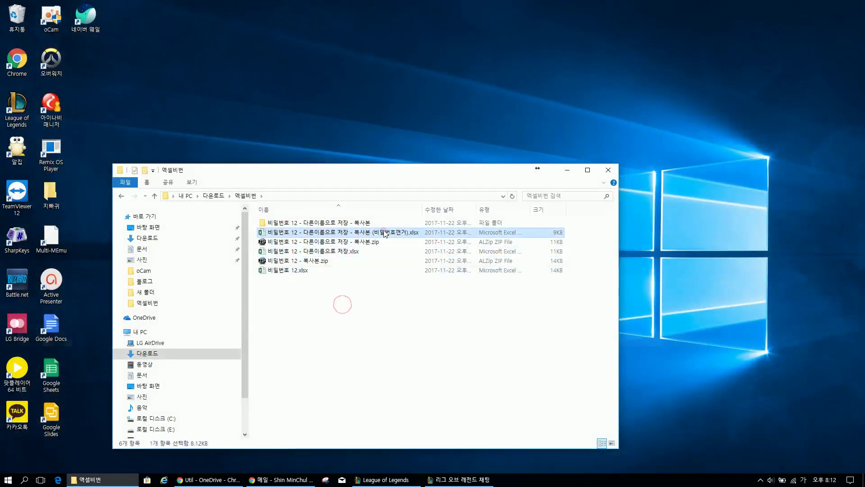
pyautogui.doubleClick(384, 232)
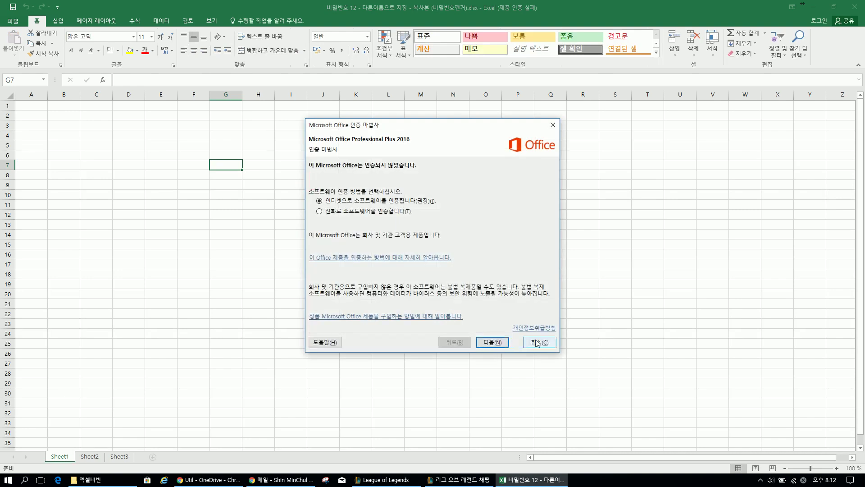
pyautogui.click(543, 341)
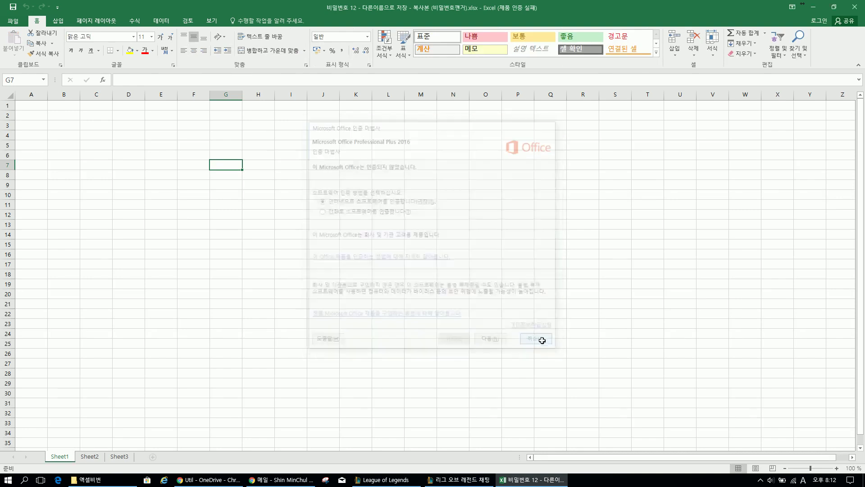
# Step: Protect the rebuilt workbook's structure with a blank password, and remove that protection again
pyautogui.click(188, 21)
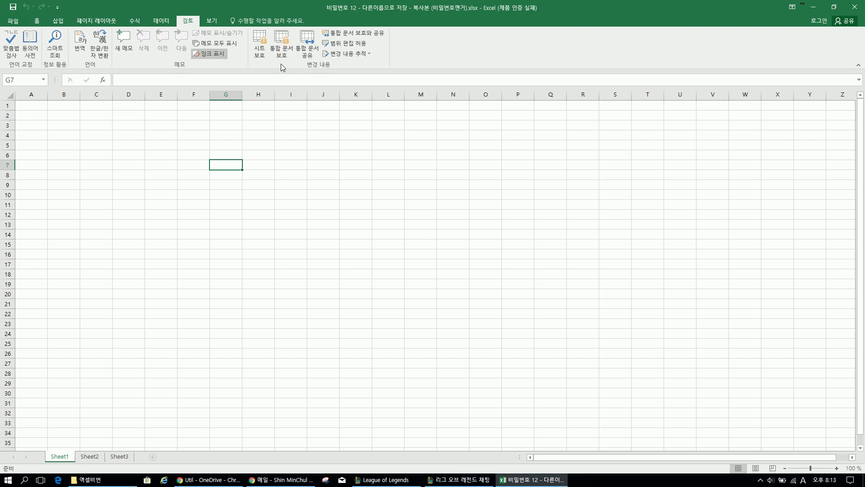
pyautogui.click(281, 45)
pyautogui.click(421, 265)
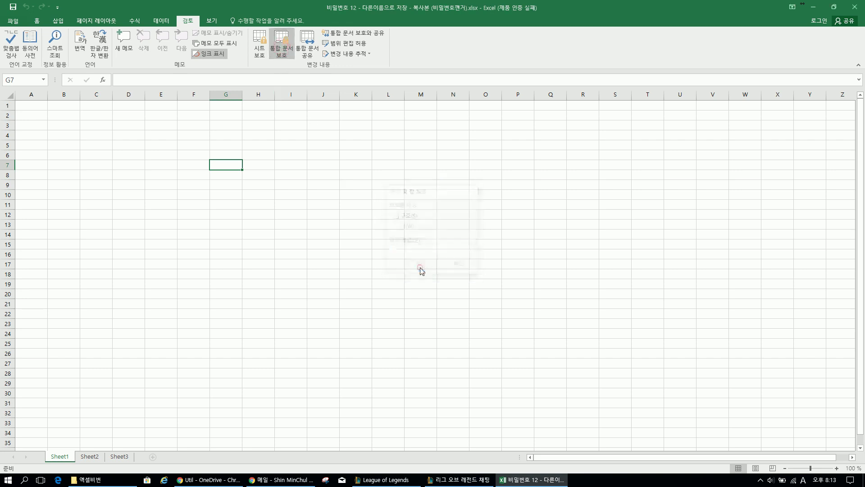
pyautogui.click(297, 155)
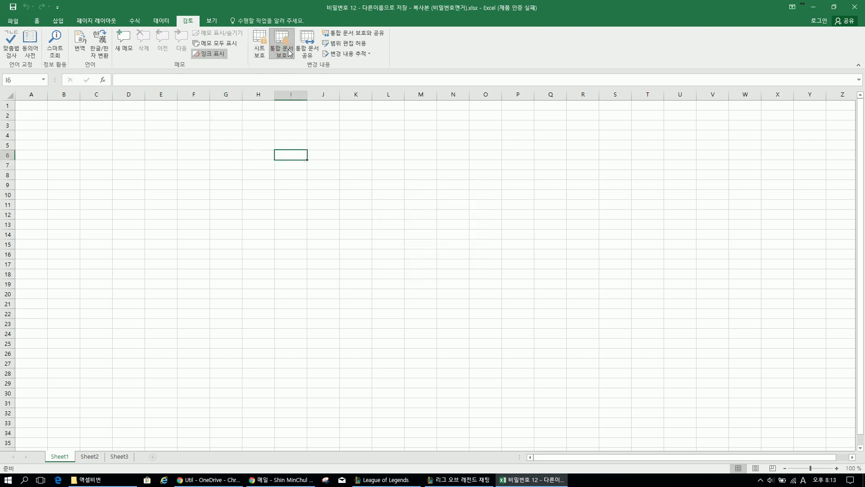
pyautogui.click(358, 216)
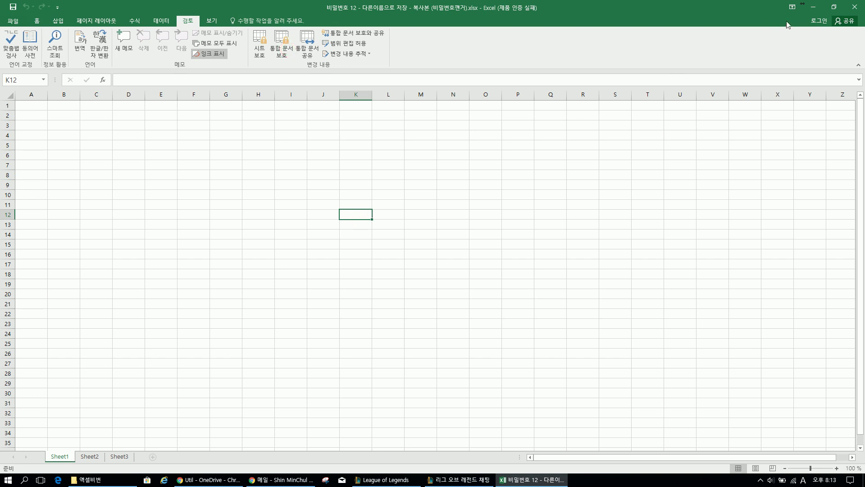
pyautogui.click(853, 7)
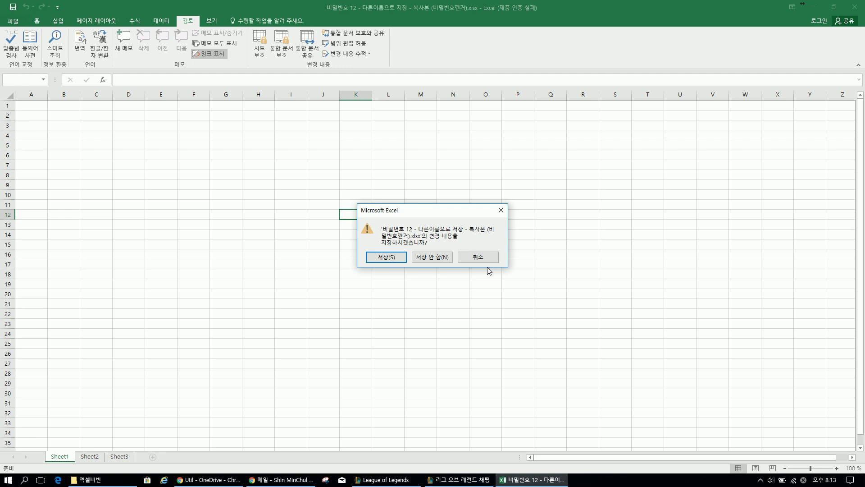
pyautogui.click(488, 258)
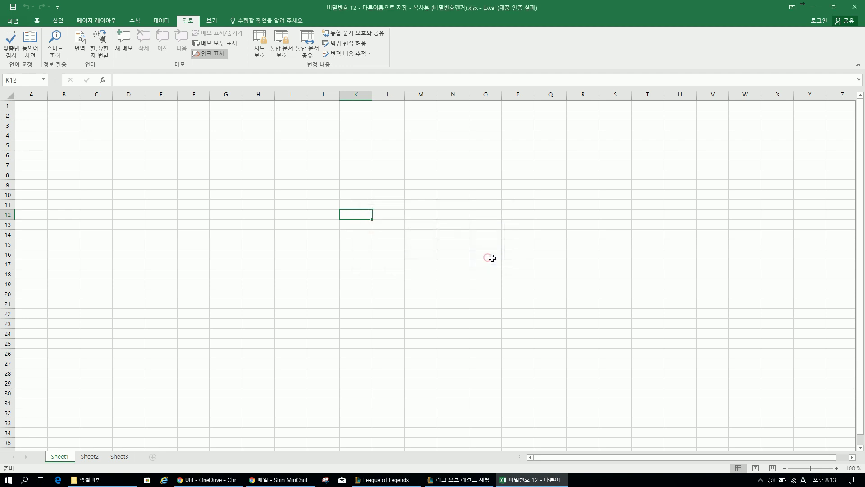
pyautogui.click(451, 188)
pyautogui.moveTo(507, 266); pyautogui.dragTo(331, 286)
pyautogui.moveTo(451, 313); pyautogui.dragTo(245, 144)
pyautogui.click(556, 271)
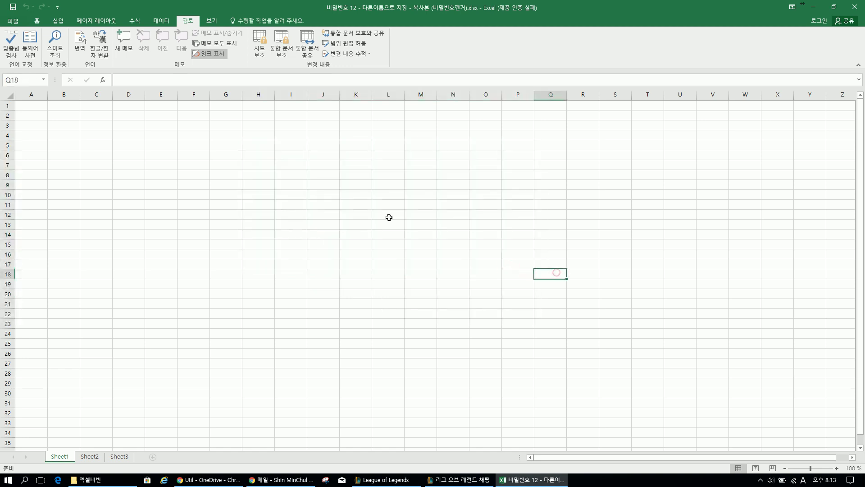
pyautogui.click(374, 215)
pyautogui.click(395, 244)
pyautogui.click(435, 236)
pyautogui.click(399, 255)
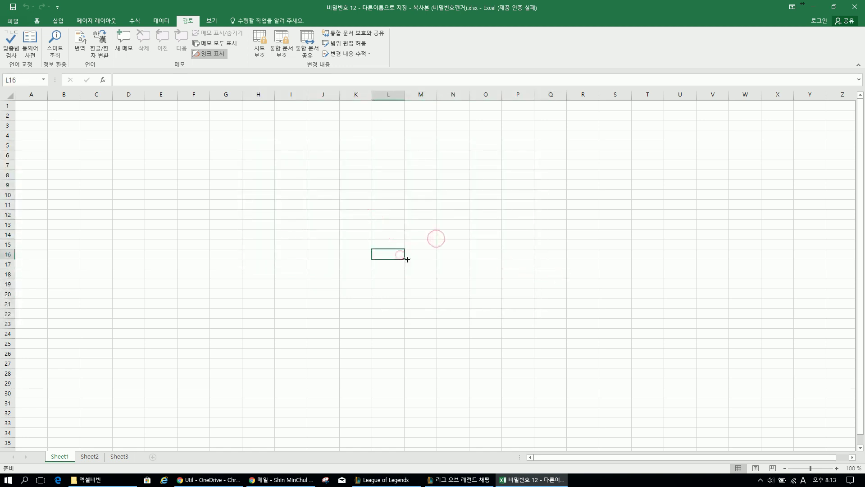
pyautogui.click(411, 257)
pyautogui.moveTo(401, 268); pyautogui.dragTo(411, 261)
pyautogui.click(413, 255)
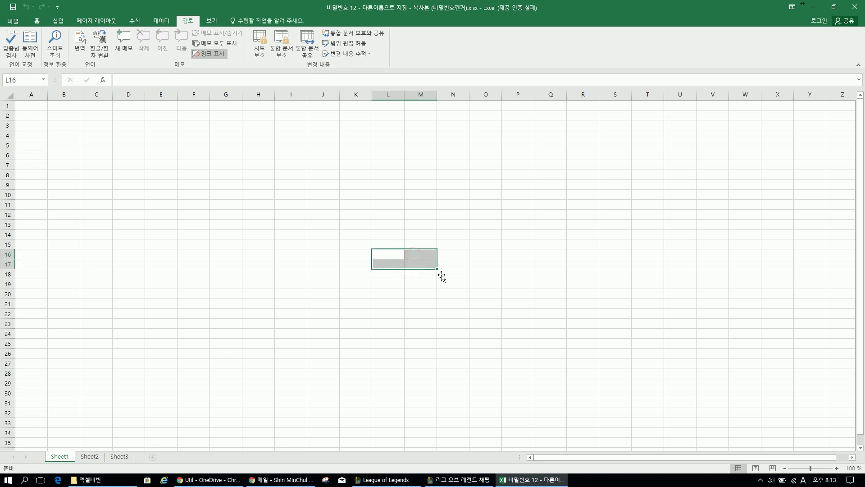
pyautogui.click(508, 222)
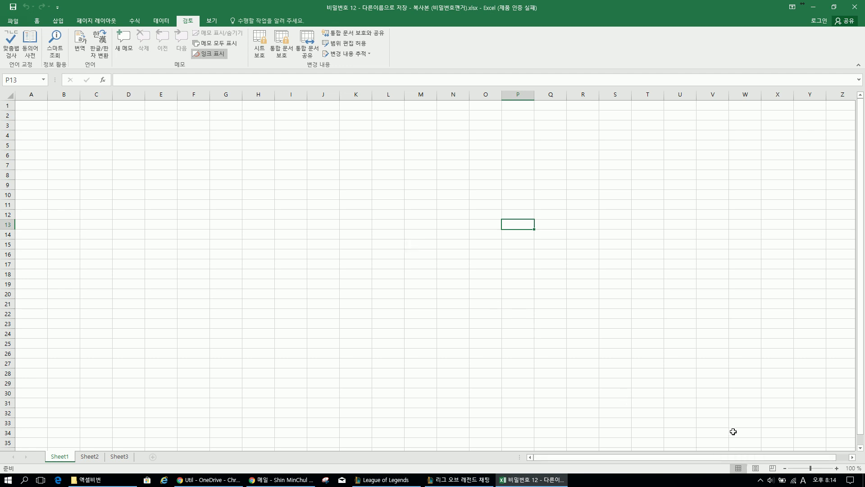
pyautogui.click(761, 480)
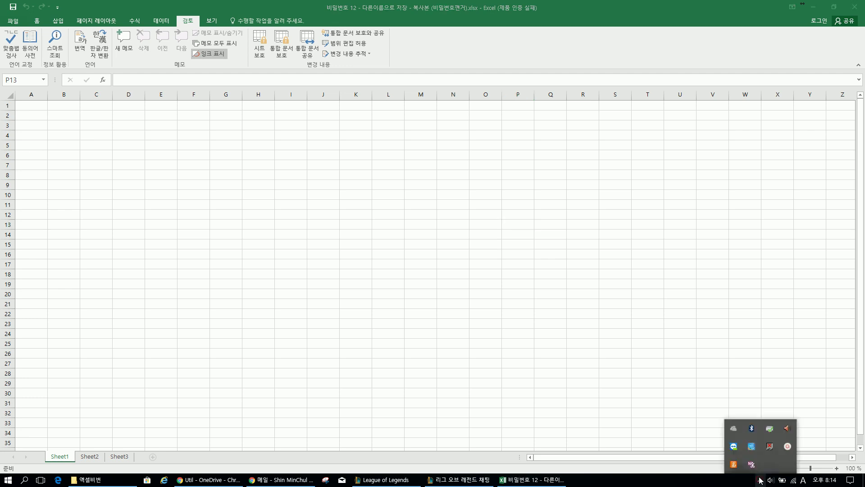
pyautogui.moveTo(785, 447)
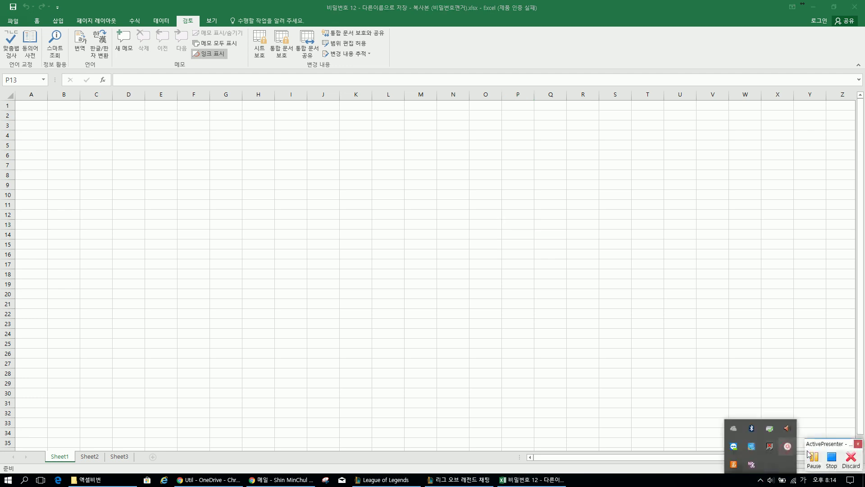